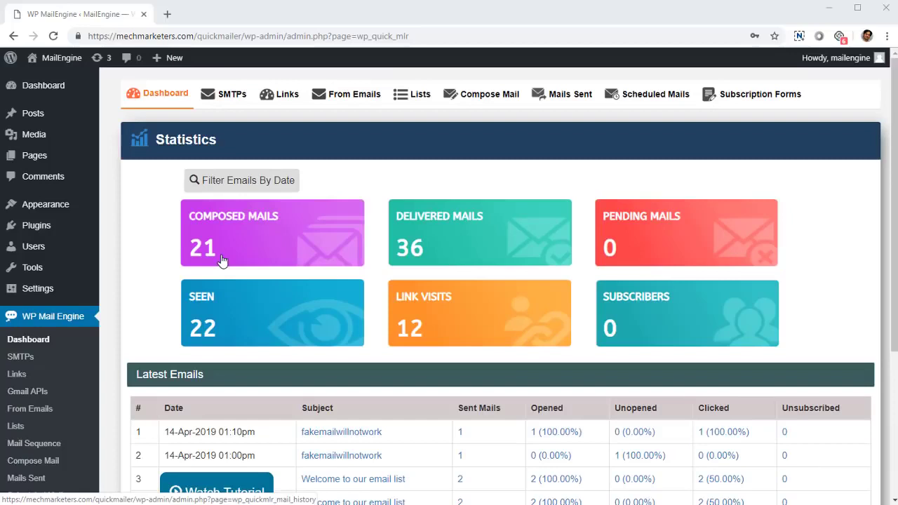
- Examine the dashboard's mail statistics and the Latest Emails table with its sent, opened, unopened and clicked columns
scroll(25, 231, down, 3)
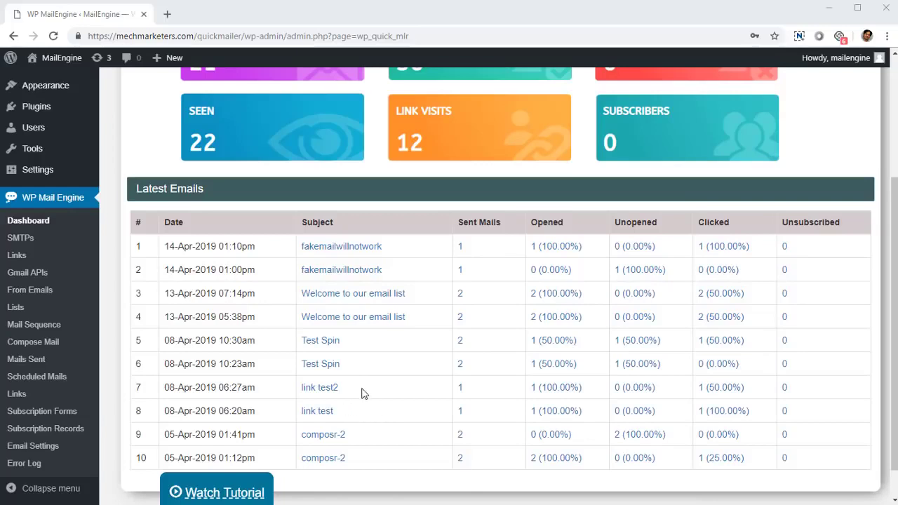
scroll(363, 392, up, 2)
scroll(363, 393, up, 1)
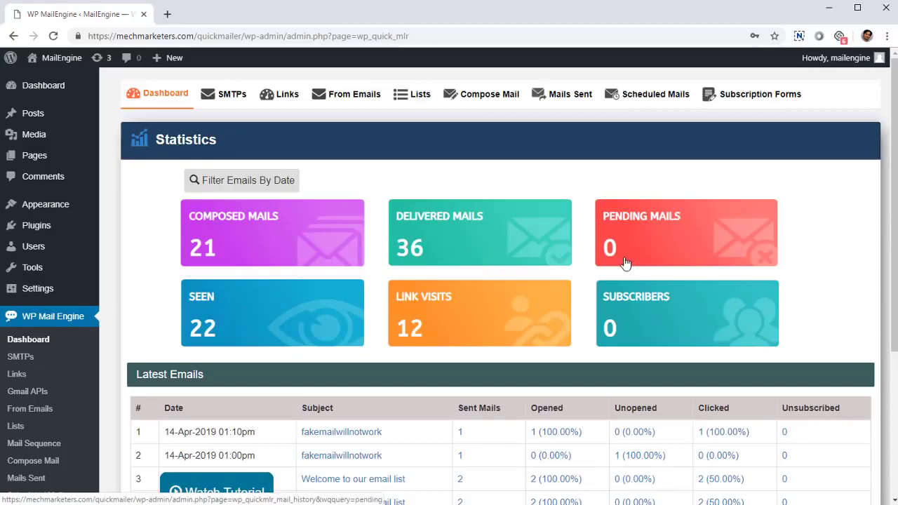
scroll(624, 263, down, 3)
scroll(638, 133, up, 1)
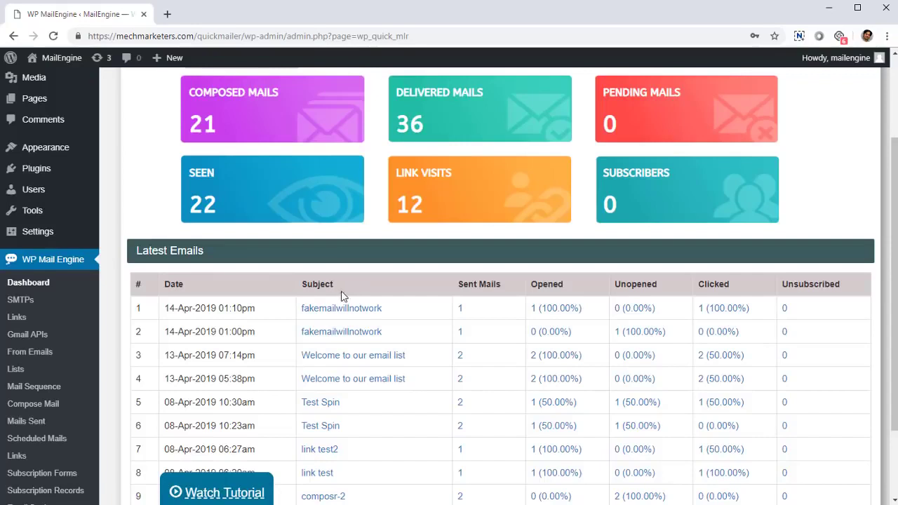
scroll(309, 287, down, 2)
scroll(244, 268, down, 1)
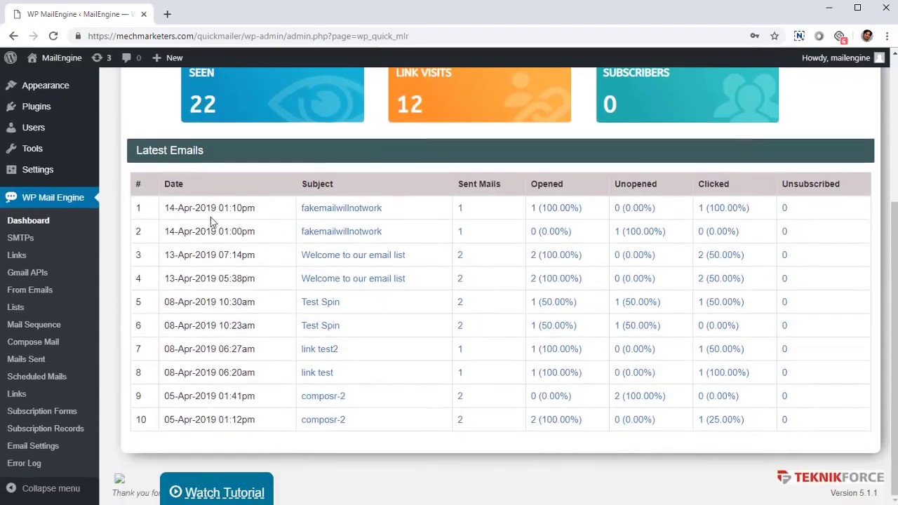
drag(183, 208, 249, 209)
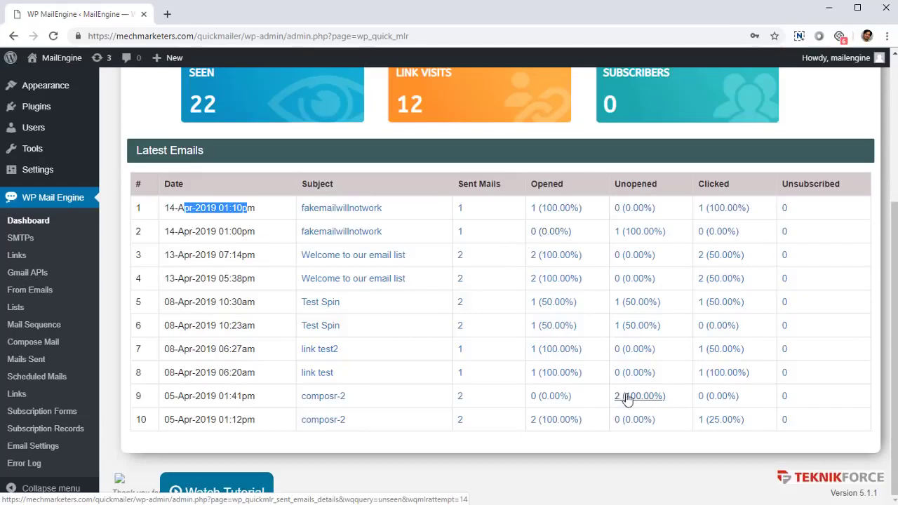
scroll(647, 376, up, 1)
scroll(647, 376, up, 2)
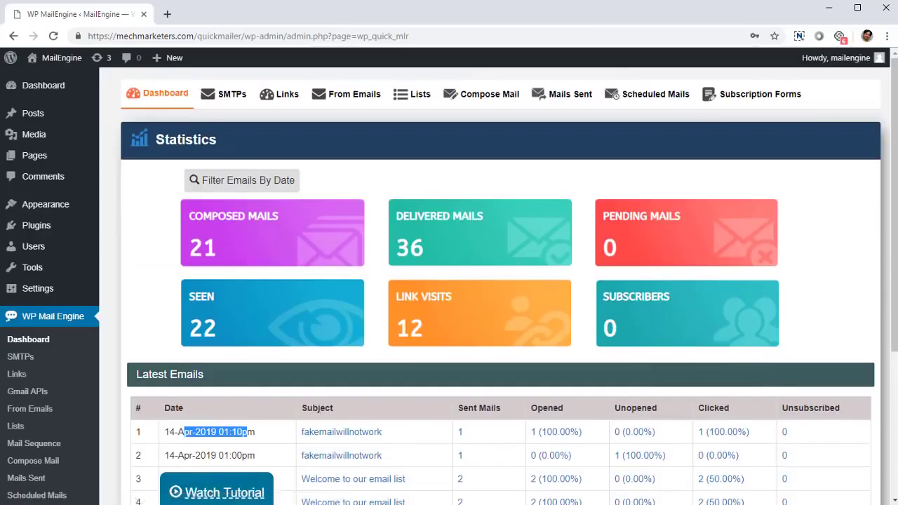
scroll(314, 293, down, 3)
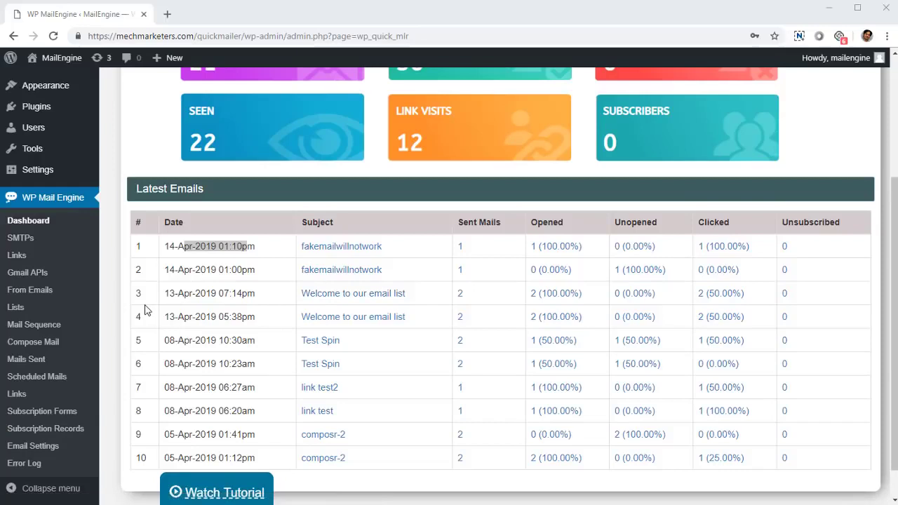
- Open the Gmail APIs page and look over its contents and the plugin's other sections
click(53, 279)
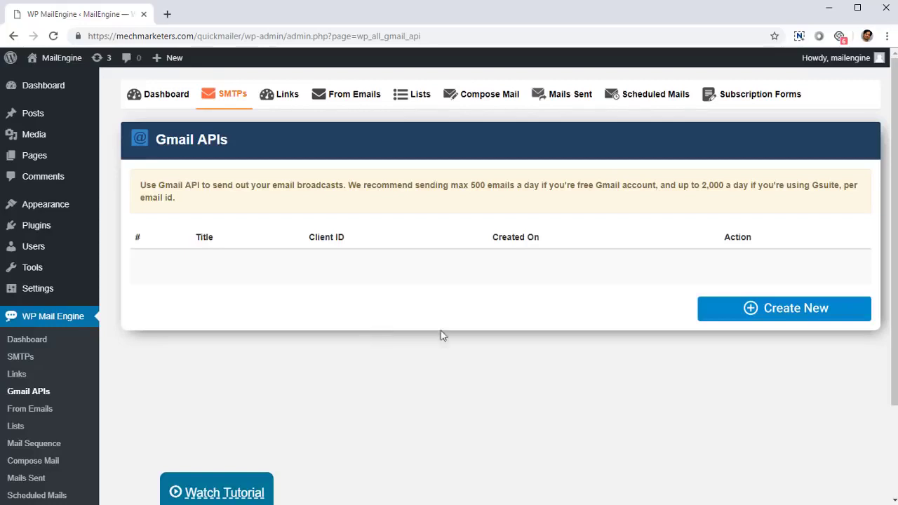
scroll(442, 334, down, 2)
scroll(160, 403, up, 2)
scroll(134, 371, down, 1)
scroll(135, 372, up, 1)
scroll(175, 378, down, 2)
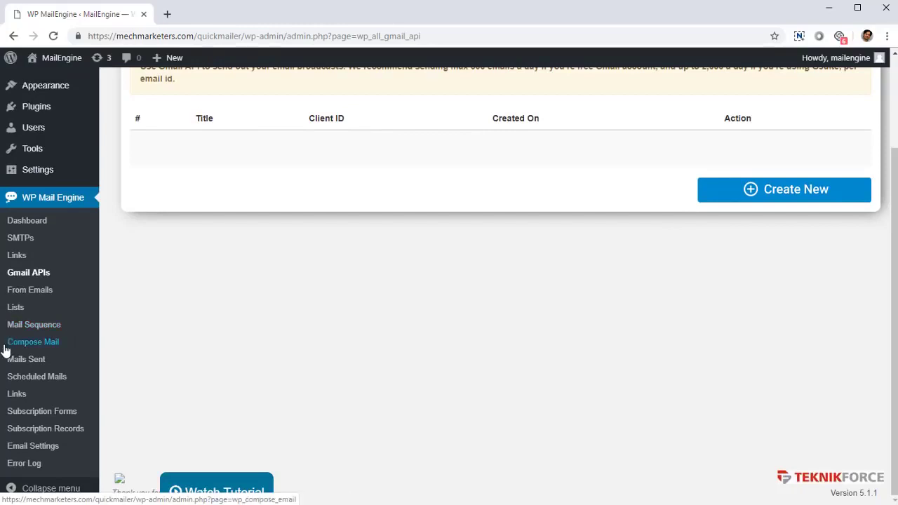
scroll(17, 344, up, 2)
scroll(32, 354, down, 1)
scroll(38, 359, up, 1)
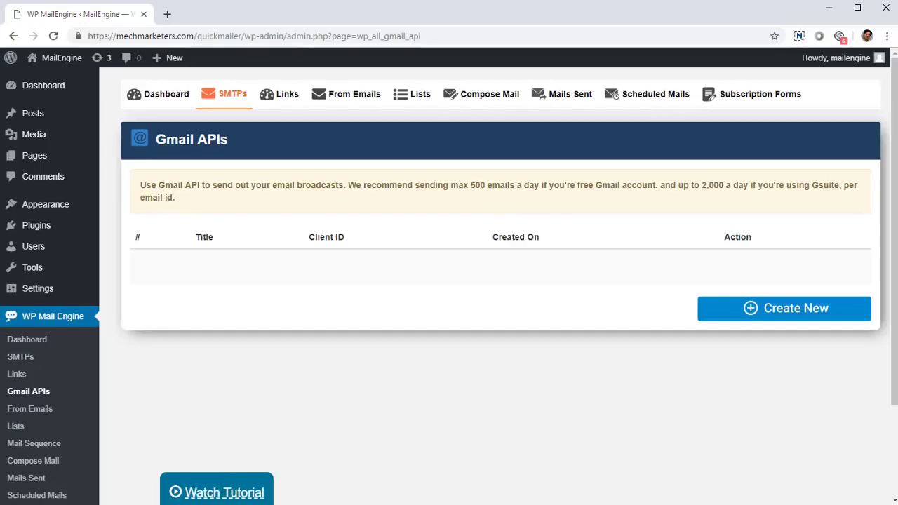
- Open the Compose Mail form and look through its fields
scroll(59, 449, down, 1)
click(43, 399)
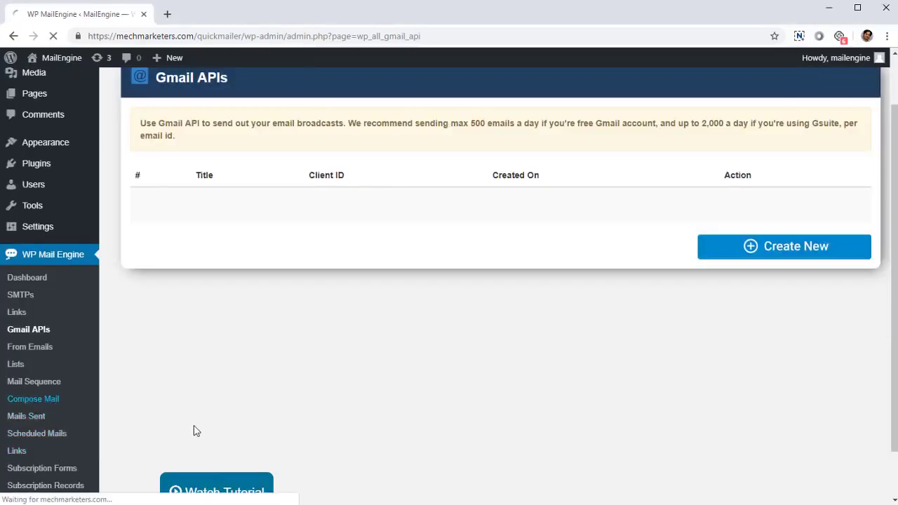
scroll(383, 382, down, 5)
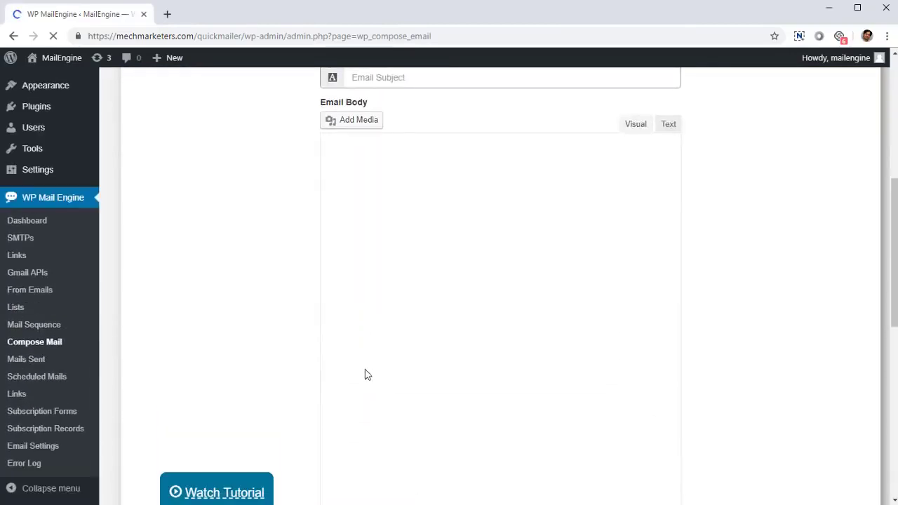
scroll(365, 375, down, 3)
scroll(292, 357, up, 10)
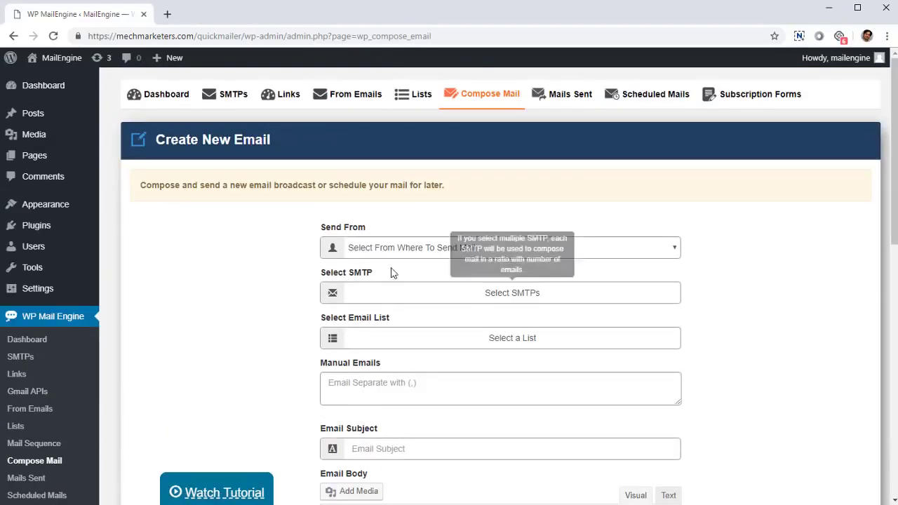
- Set the sender to Test and select both WordPress Mail and Gmail as SMTPs
click(391, 252)
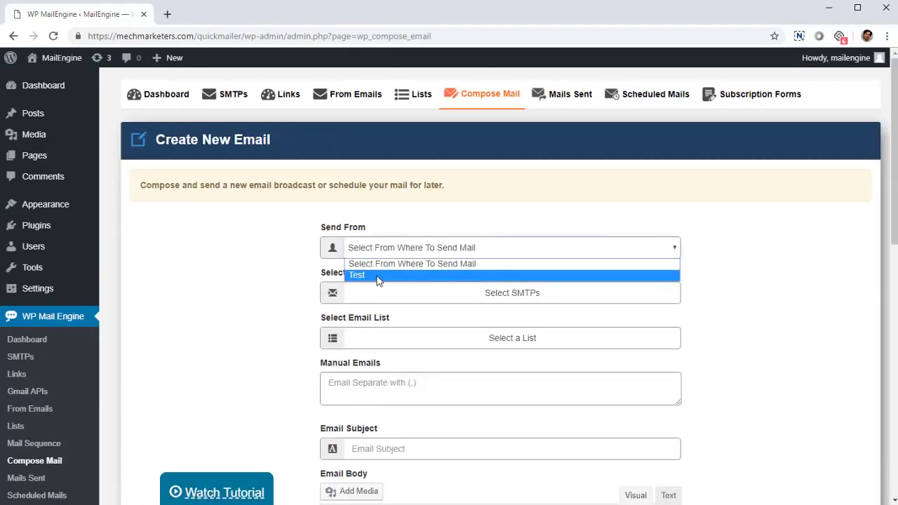
click(377, 275)
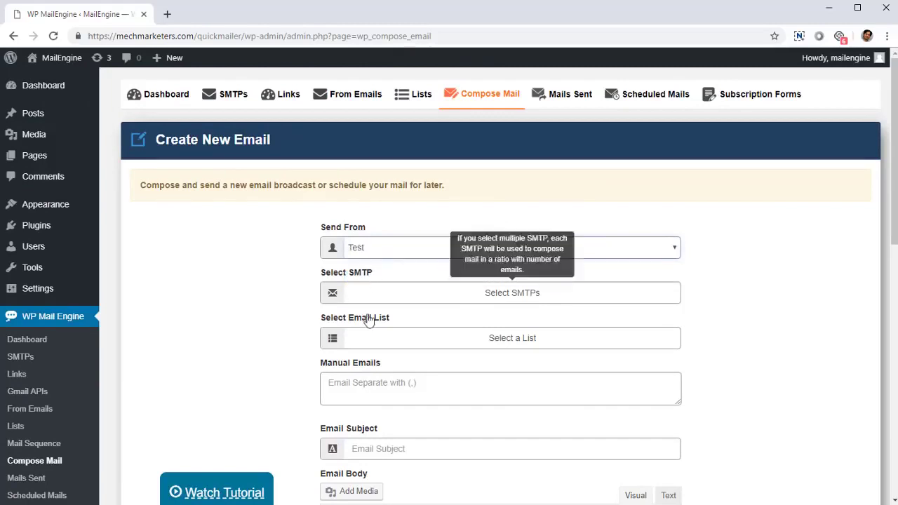
scroll(386, 267, down, 1)
click(395, 238)
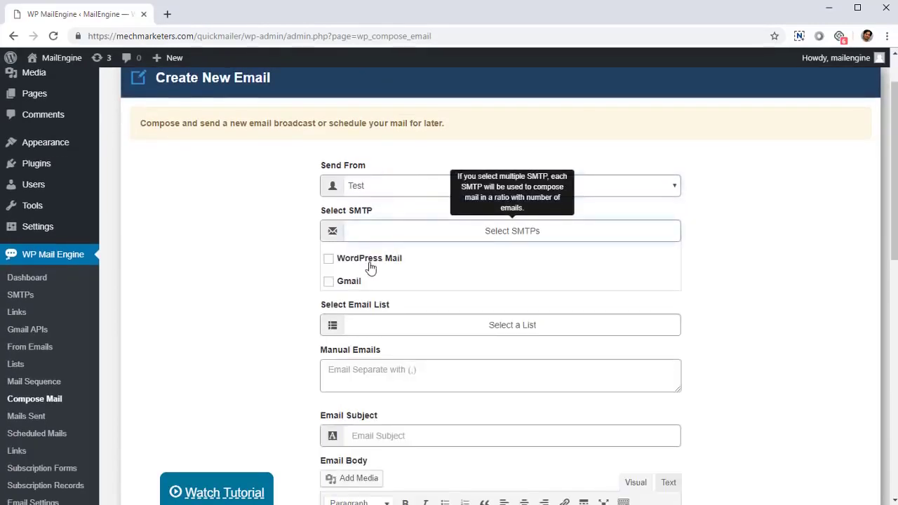
click(367, 260)
click(353, 284)
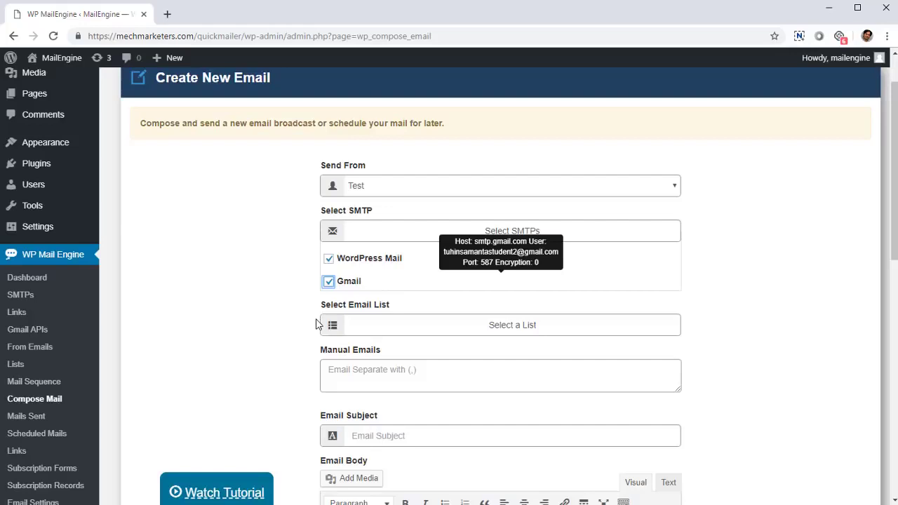
- Choose VisitorsList1 (0 Subscribers) as the only email list for the new email
scroll(387, 281, down, 1)
click(394, 270)
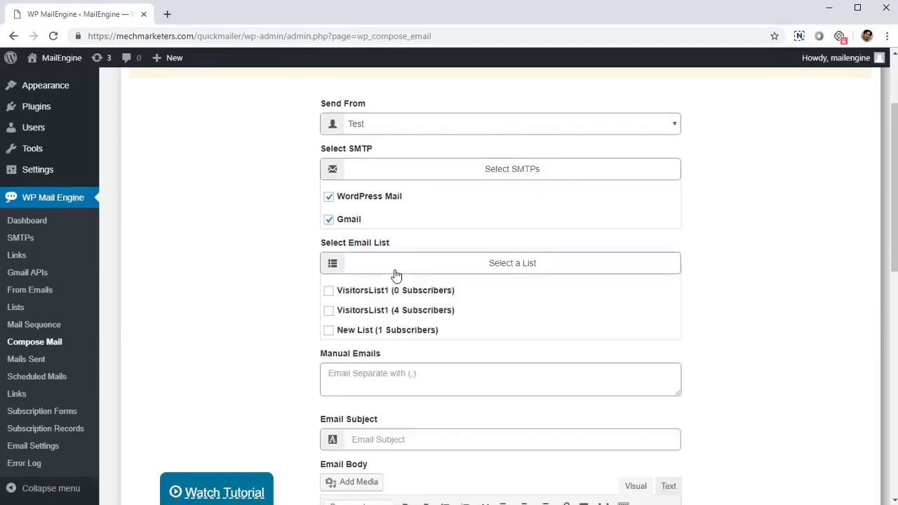
scroll(376, 339, down, 2)
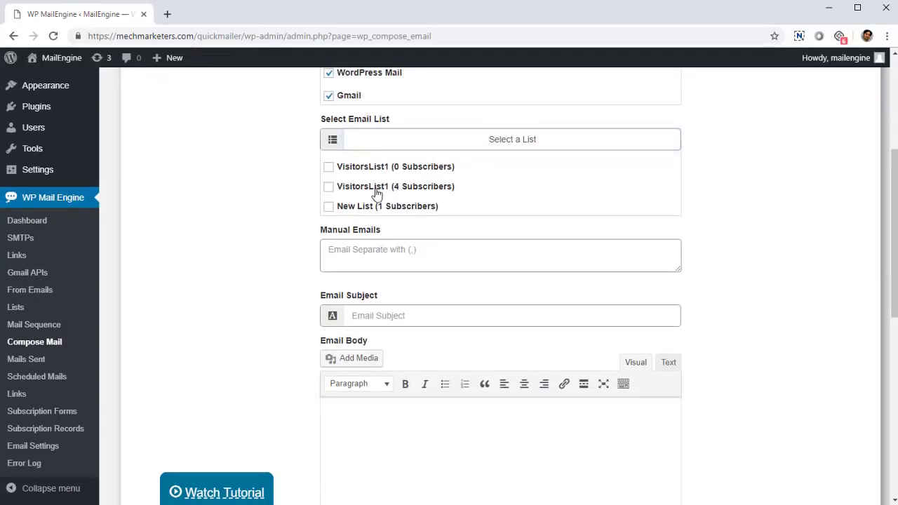
click(376, 190)
click(328, 167)
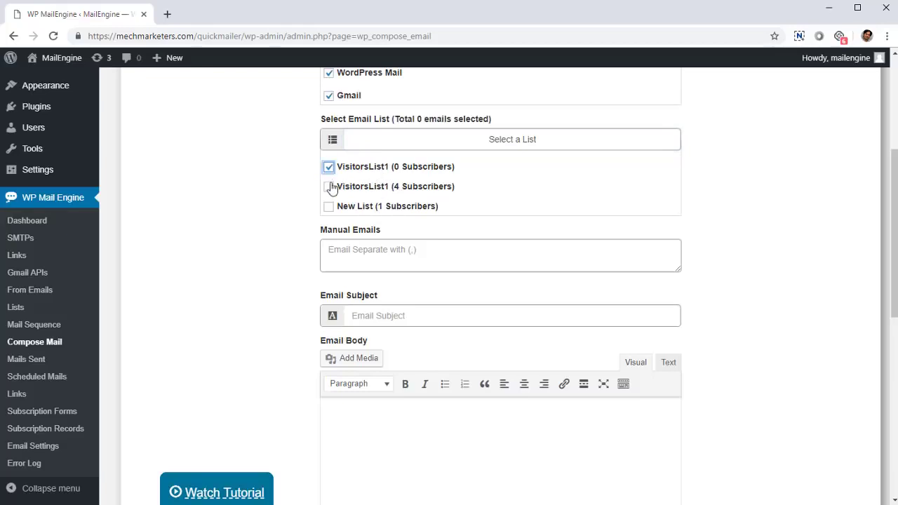
click(329, 186)
click(329, 209)
click(328, 187)
click(331, 209)
- Enter one recipient e-mail address under Manual Emails
click(361, 265)
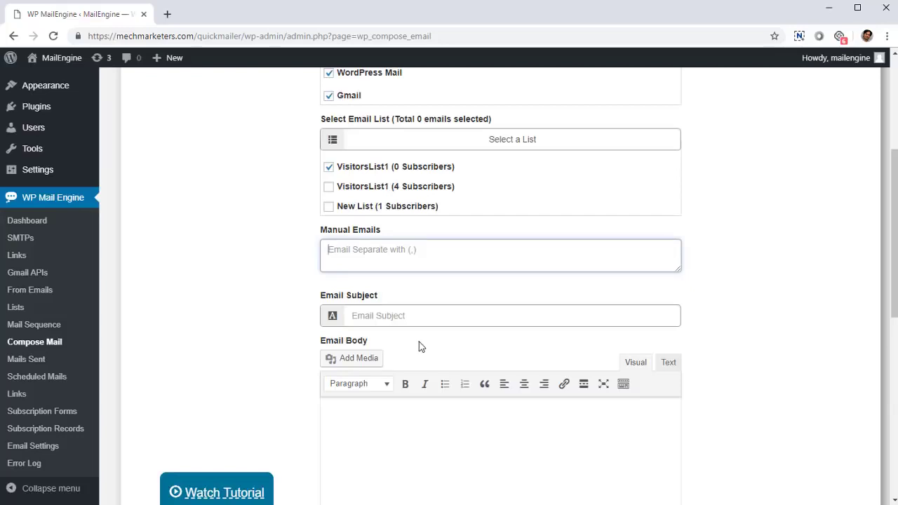
text(email@email.com)
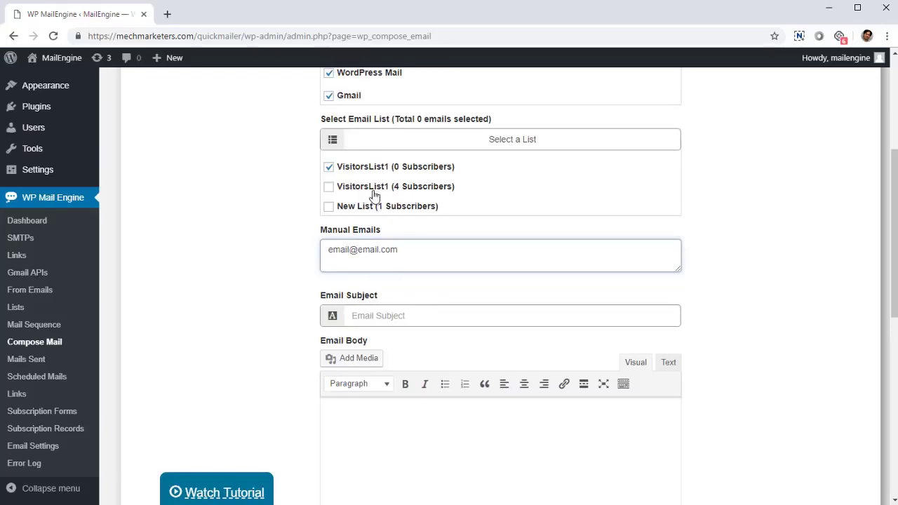
drag(390, 249, 138, 314)
click(380, 256)
key(ctrl+a)
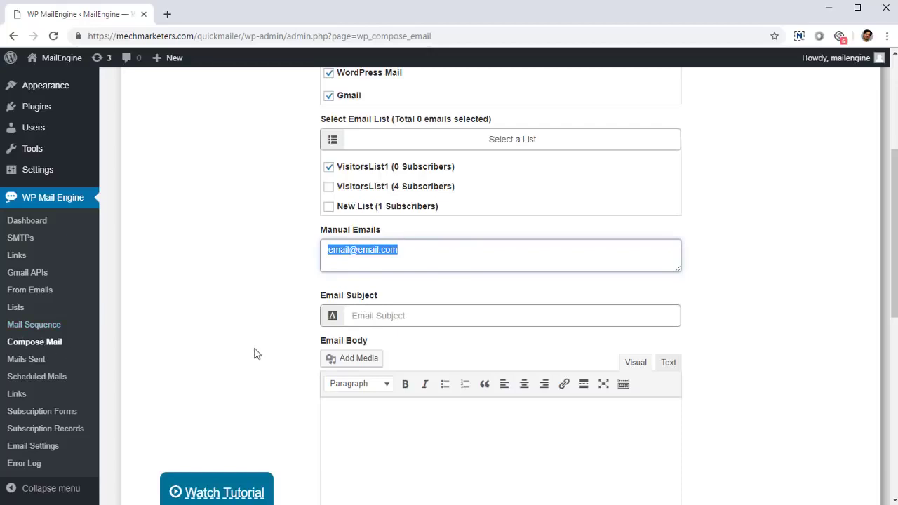
click(426, 260)
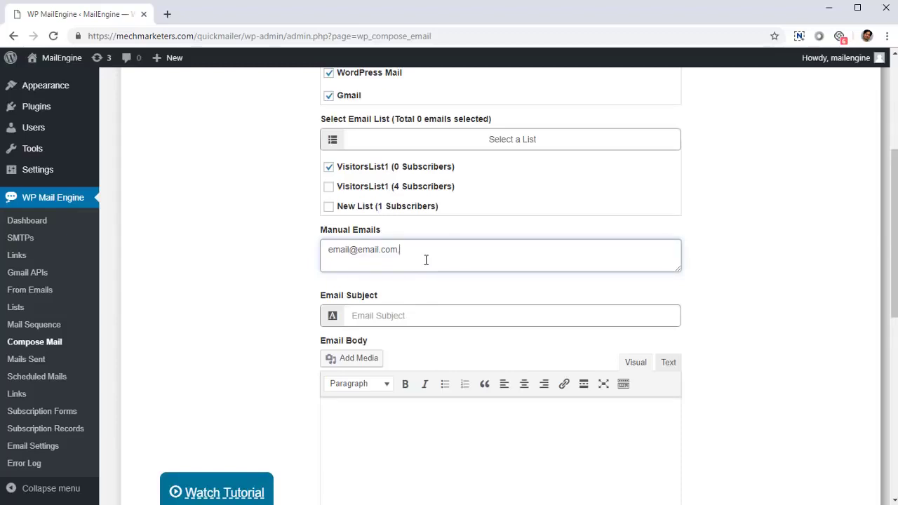
- Set the email subject to "This is my fantastic subject live"
scroll(388, 295, down, 1)
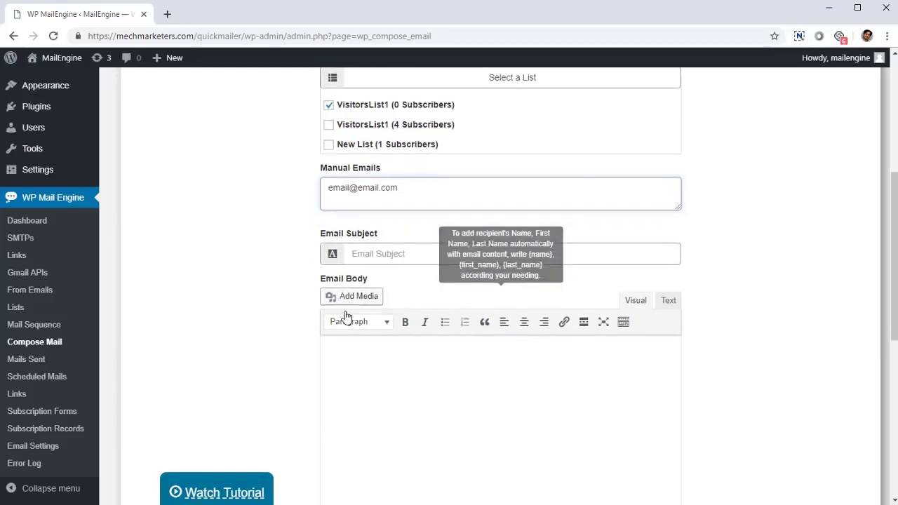
click(371, 255)
text(T)
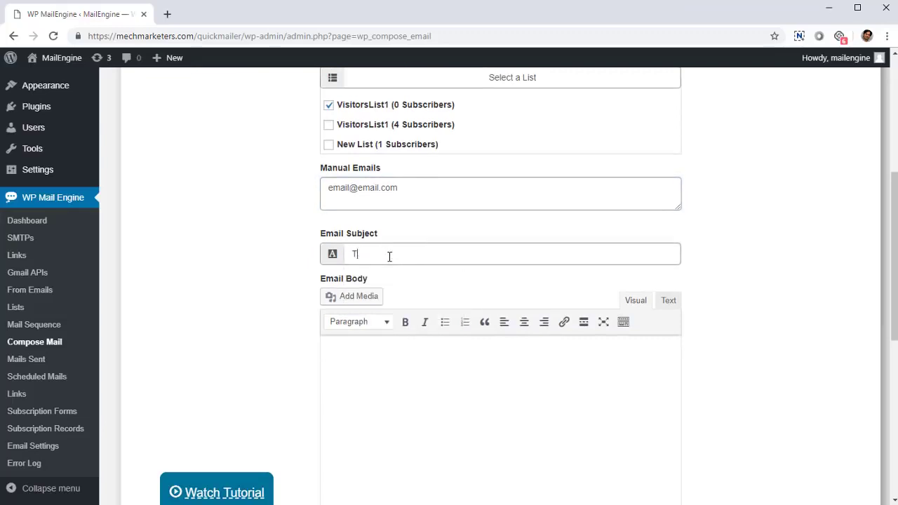
text(his is my fantastic subject live)
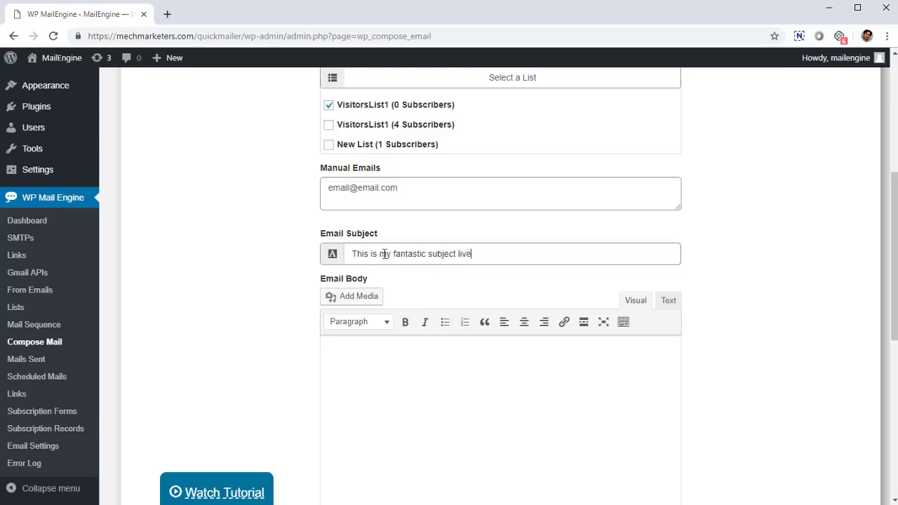
- Start the email body with the greeting "Hi," followed by the bold line "I am a bold text"
scroll(459, 185, down, 4)
click(525, 311)
scroll(525, 336, up, 3)
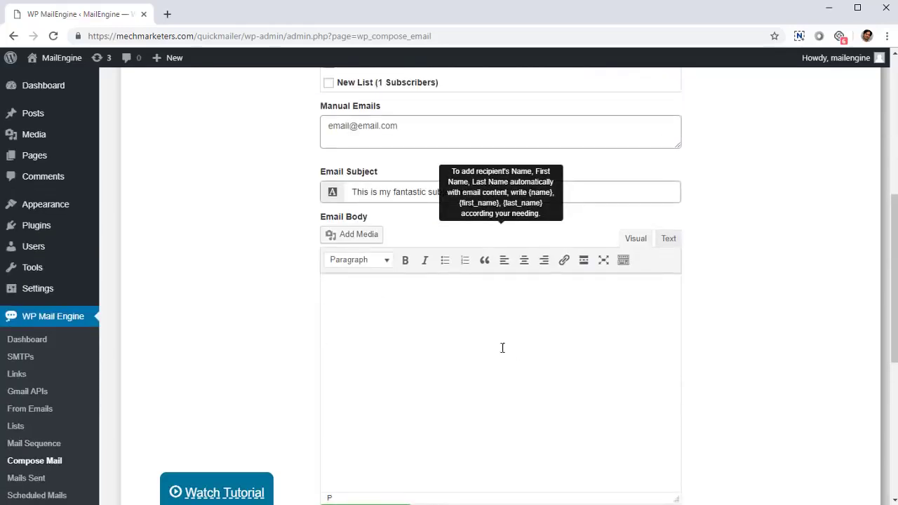
text(Hi,)
key(Return)
key(Return)
key(ctrl+b)
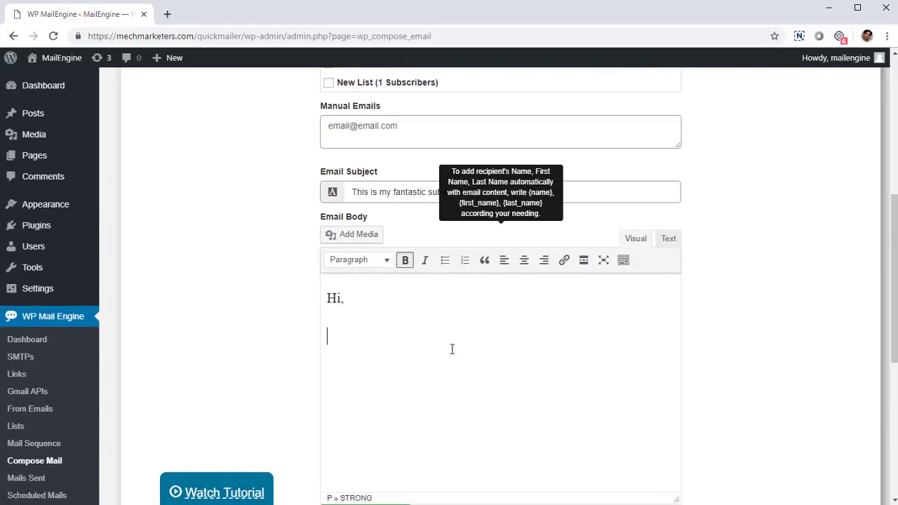
text(I am a bold f)
key(BackSpace)
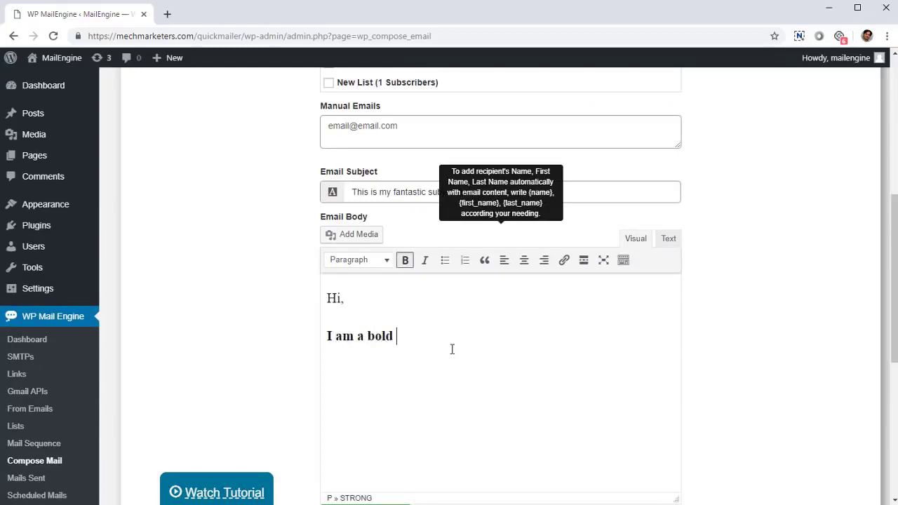
text(text)
key(Return)
key(ctrl+b)
- Add the italic line "I am italic" below the bold line in the email body
text(a)
key(BackSpace)
key(ctrl+i)
text(I am itatl)
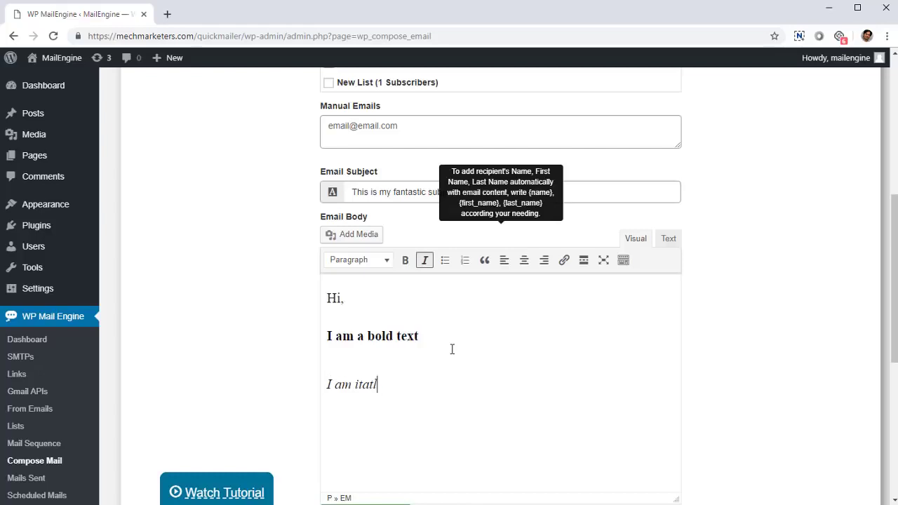
key(BackSpace)
key(BackSpace)
text(lic)
key(Return)
key(ctrl+i)
- Add a bulleted list with the single item "This is a list" below the italic line
click(444, 260)
text(Ths is)
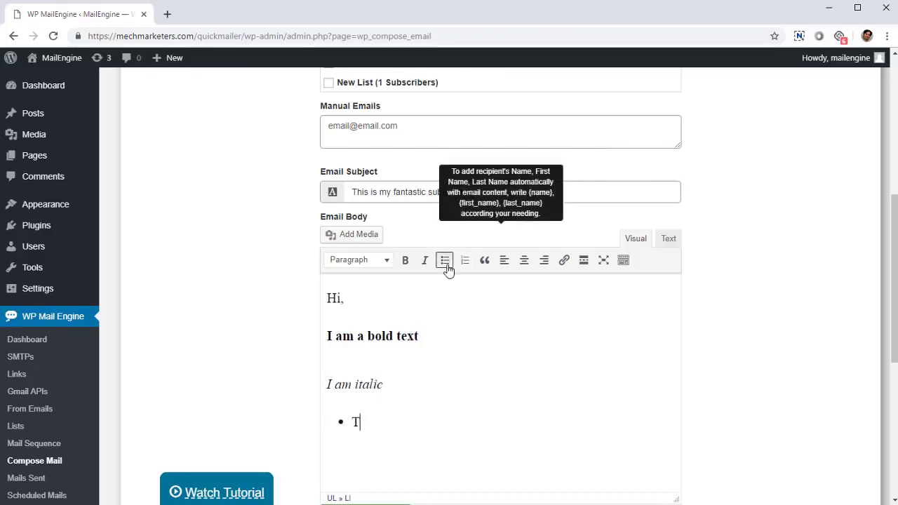
key(BackSpace)
key(BackSpace)
key(BackSpace)
key(BackSpace)
text(is is a list)
key(Return)
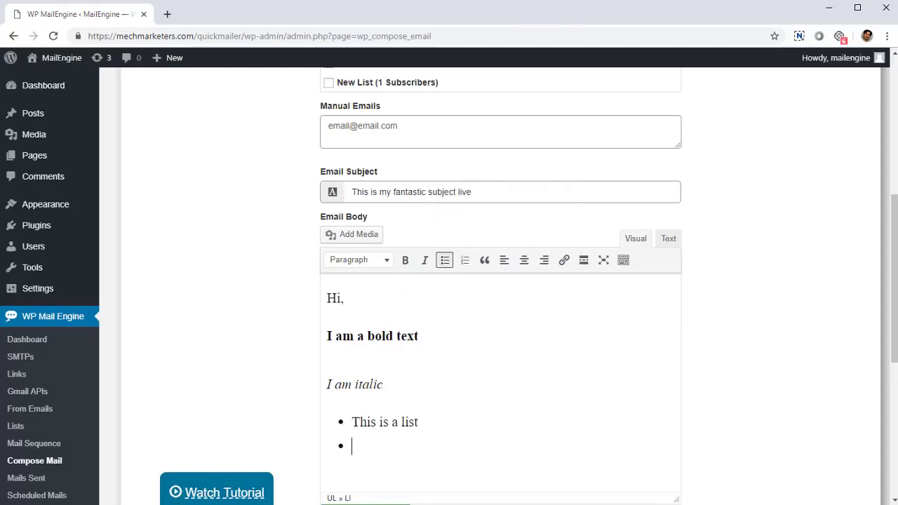
key(BackSpace)
key(Return)
key(Return)
- Add the line "Smaller" below the bulleted list and view the paragraph and heading styles available for it
text(Smaller)
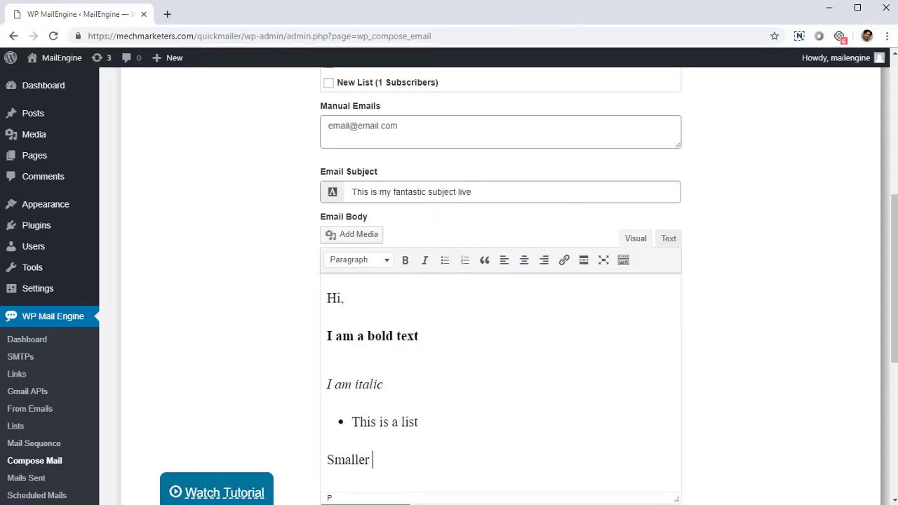
double_click(349, 459)
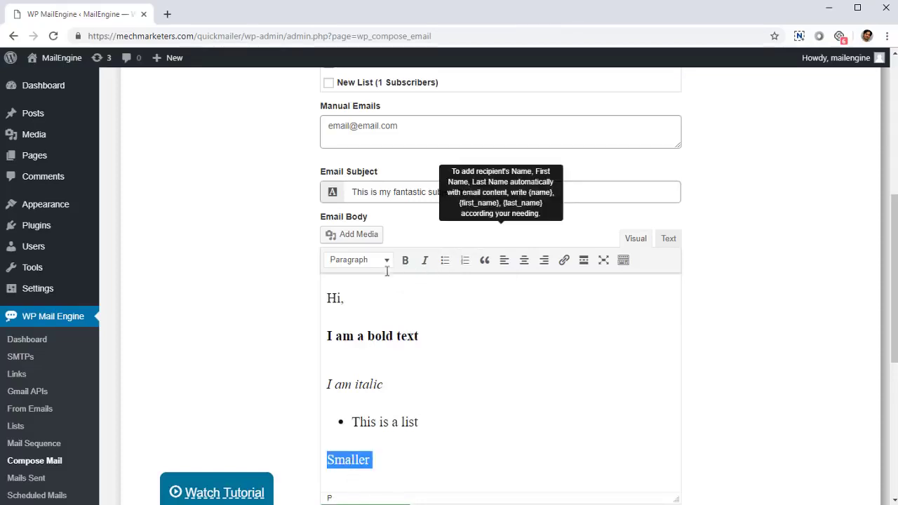
click(387, 260)
scroll(367, 473, down, 4)
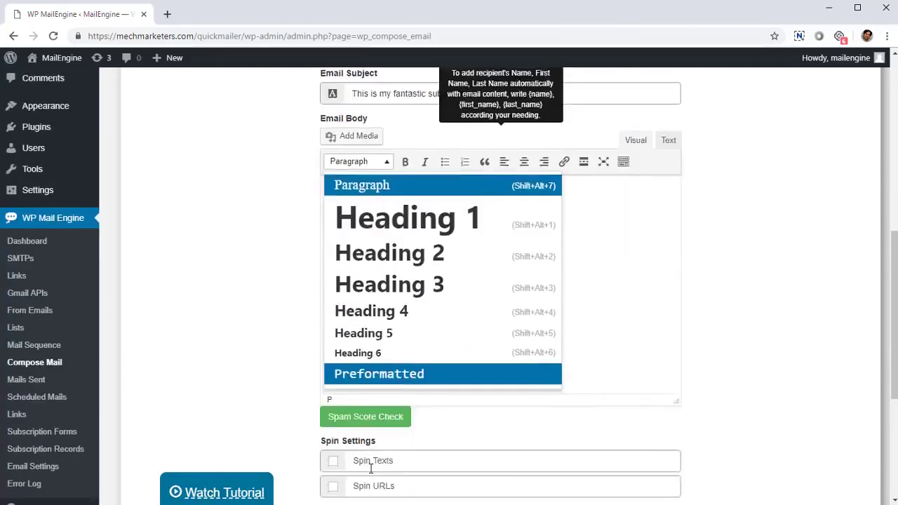
scroll(180, 232, up, 2)
click(247, 264)
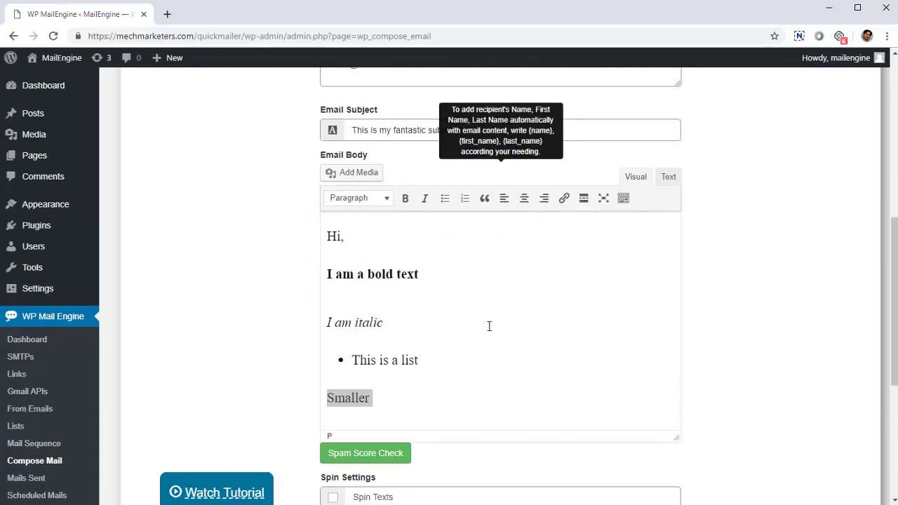
click(459, 351)
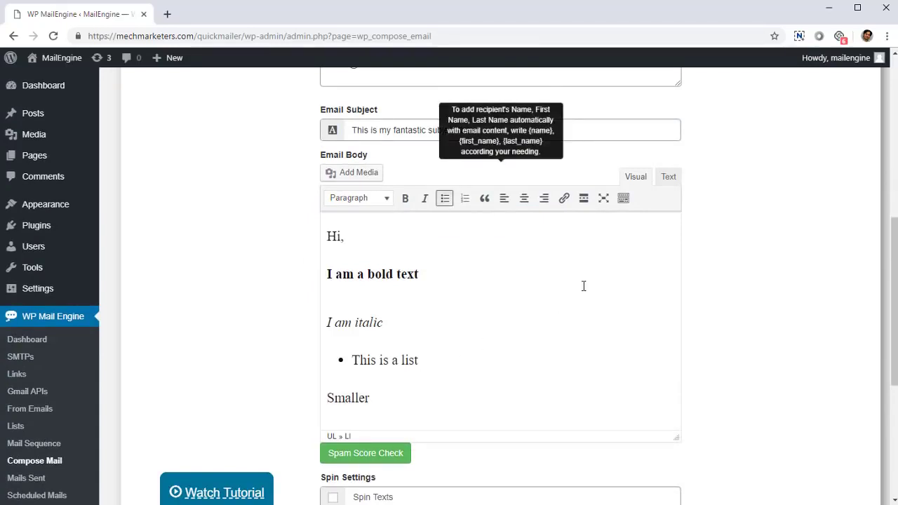
- Inspect the HTML source of the email body, then return to the visual view
click(670, 178)
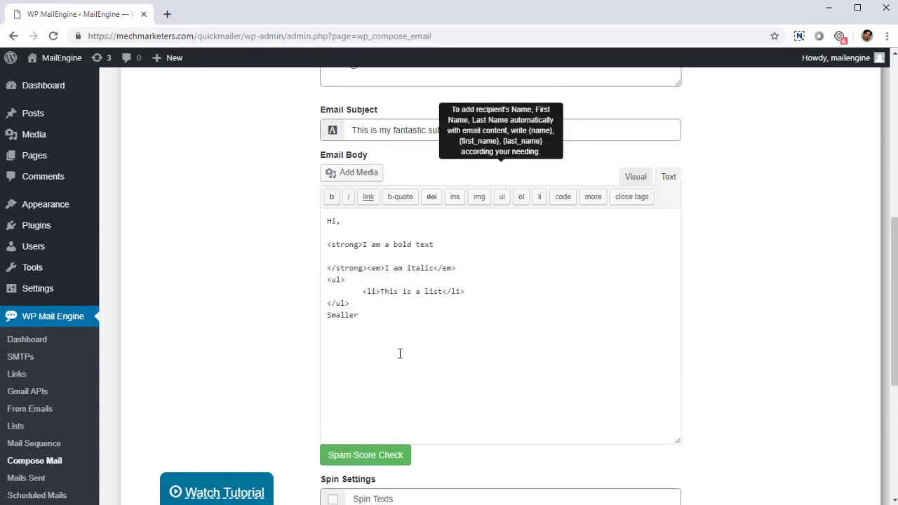
drag(399, 353, 358, 323)
scroll(407, 371, down, 1)
scroll(411, 305, up, 1)
click(635, 180)
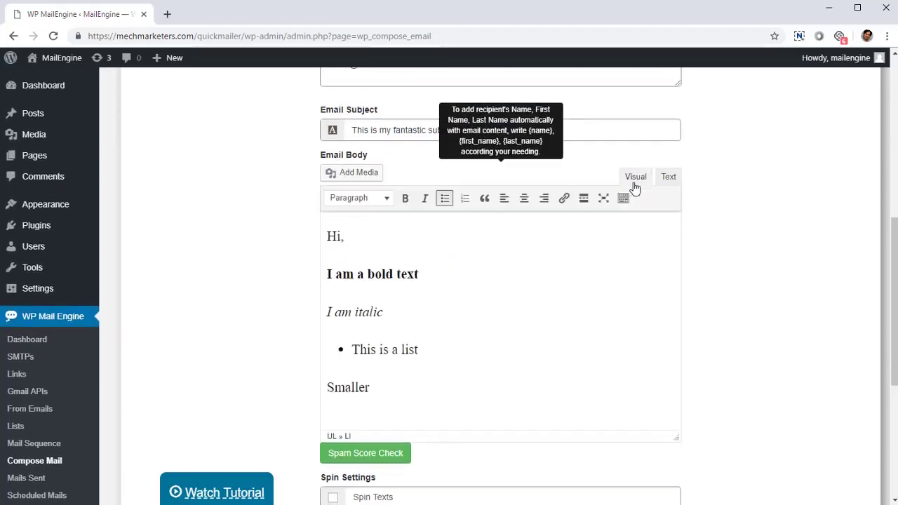
- Enable text spinning in the email's spin settings
scroll(296, 325, down, 3)
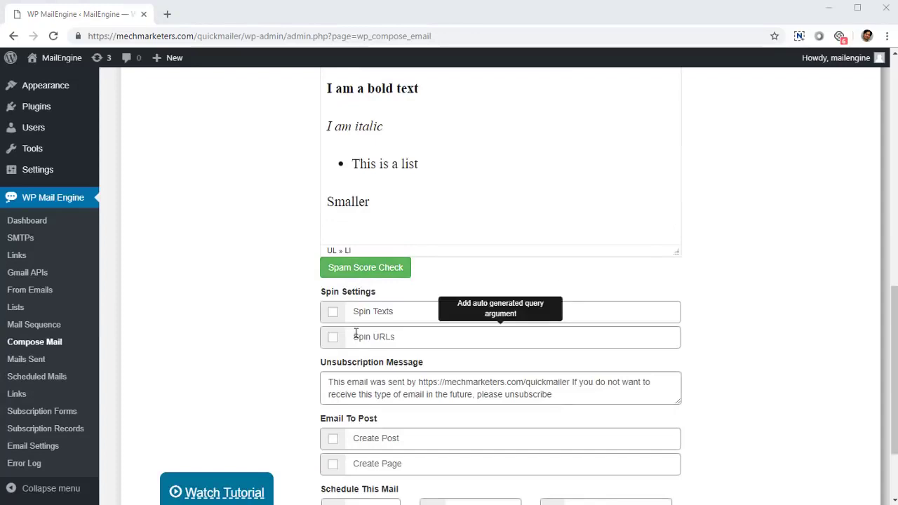
scroll(355, 333, up, 1)
scroll(365, 350, down, 2)
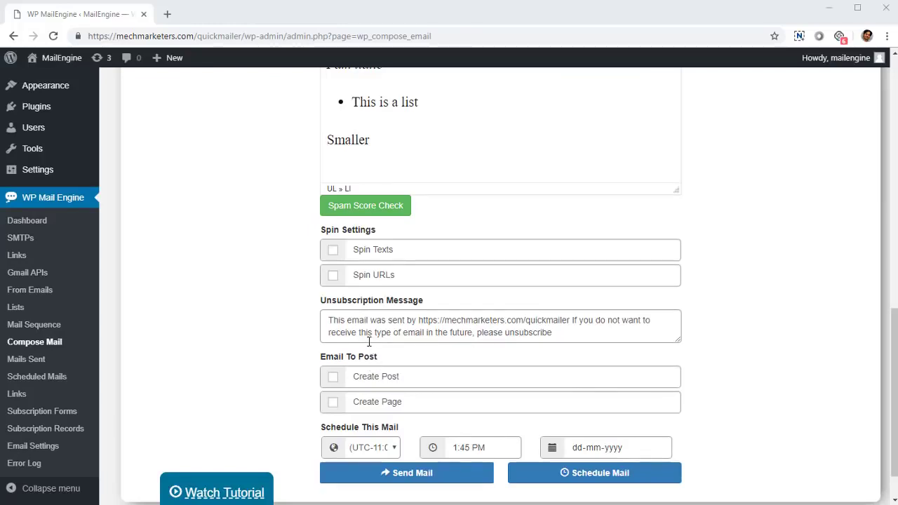
scroll(370, 343, down, 1)
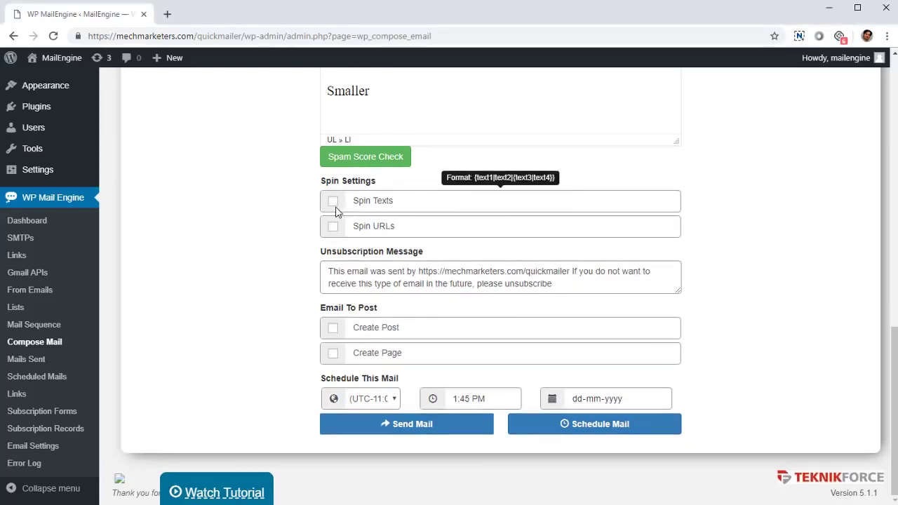
click(334, 202)
- Replace the whole email body with spin-format text, starting with "{Hey how are you doing? | How are you today?}" and ending with "My name"
scroll(377, 279, up, 2)
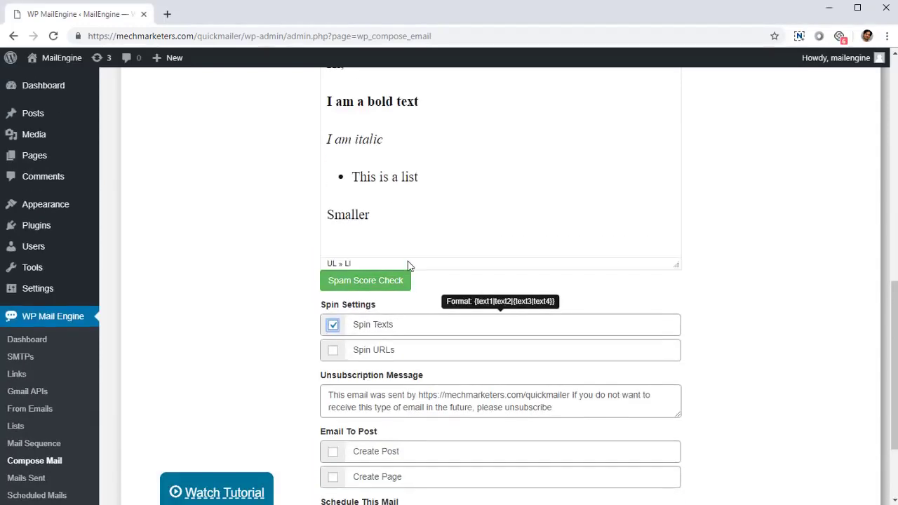
scroll(409, 265, up, 1)
drag(400, 292, 303, 166)
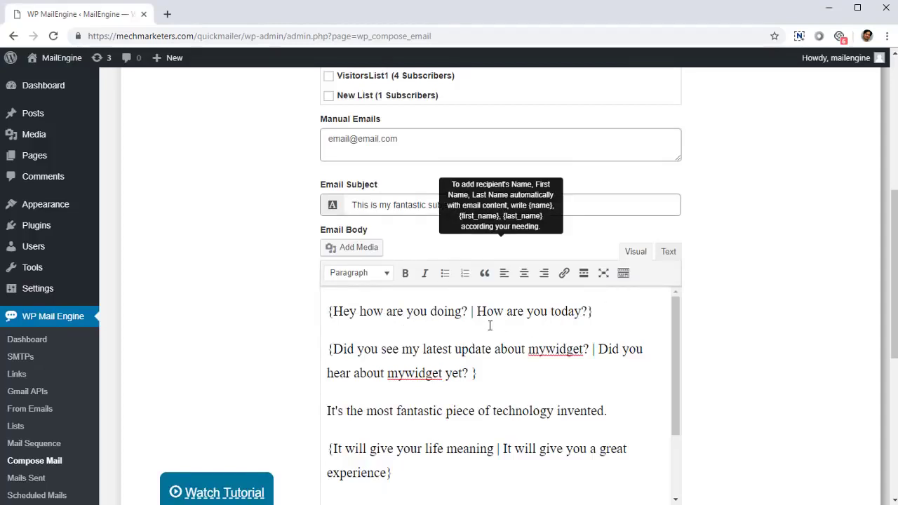
- Examine the bracketed spin alternatives and their separators throughout the email body, from the greeting to the sign-off
double_click(472, 310)
scroll(416, 355, down, 2)
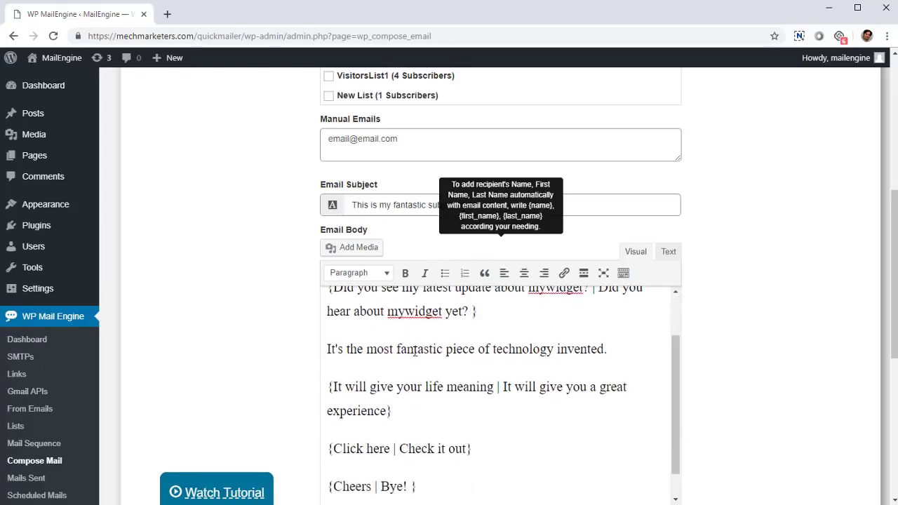
scroll(417, 359, up, 2)
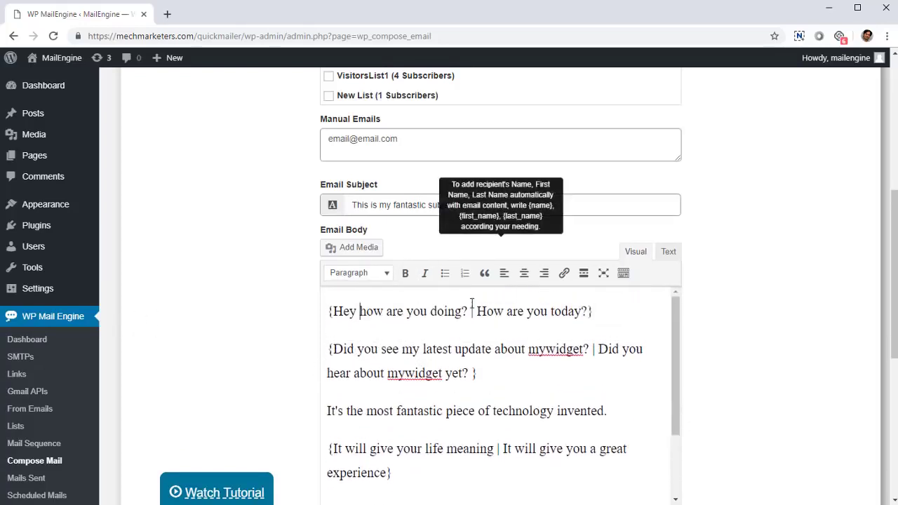
scroll(481, 334, down, 1)
scroll(403, 343, up, 1)
scroll(562, 396, down, 3)
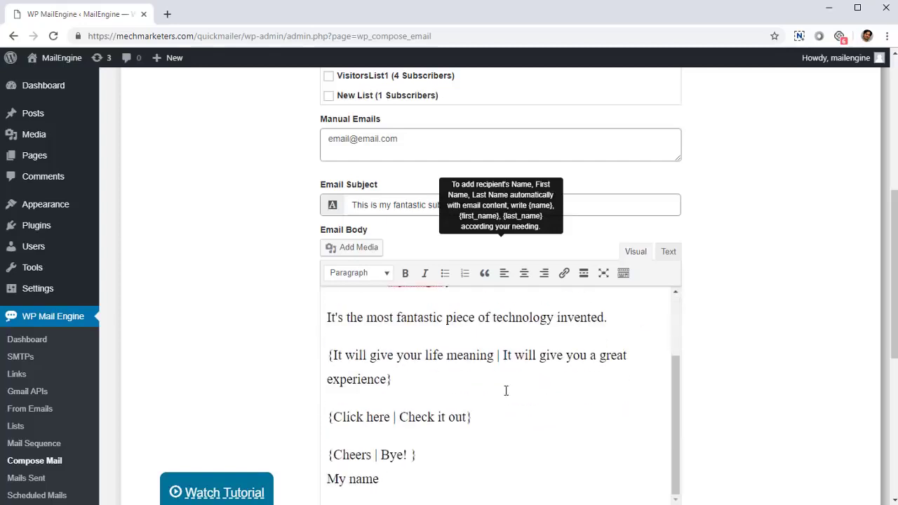
scroll(417, 414, down, 1)
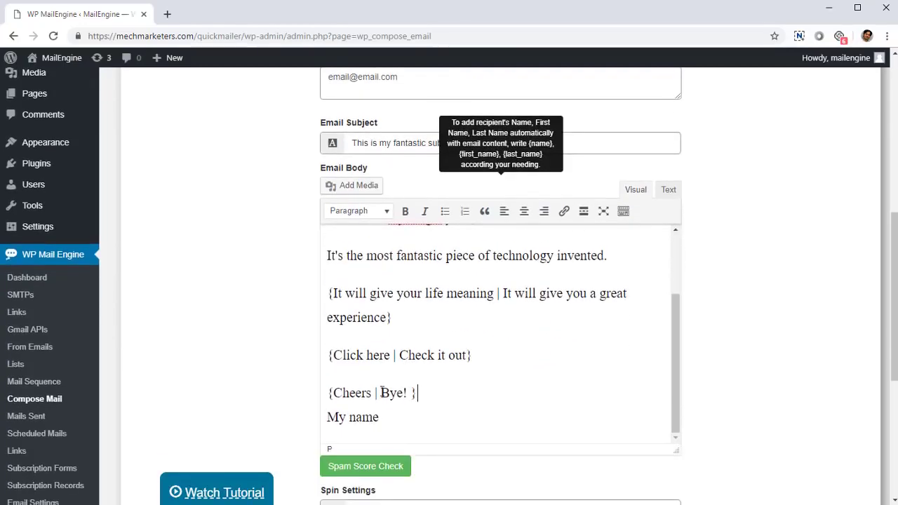
scroll(477, 426, up, 3)
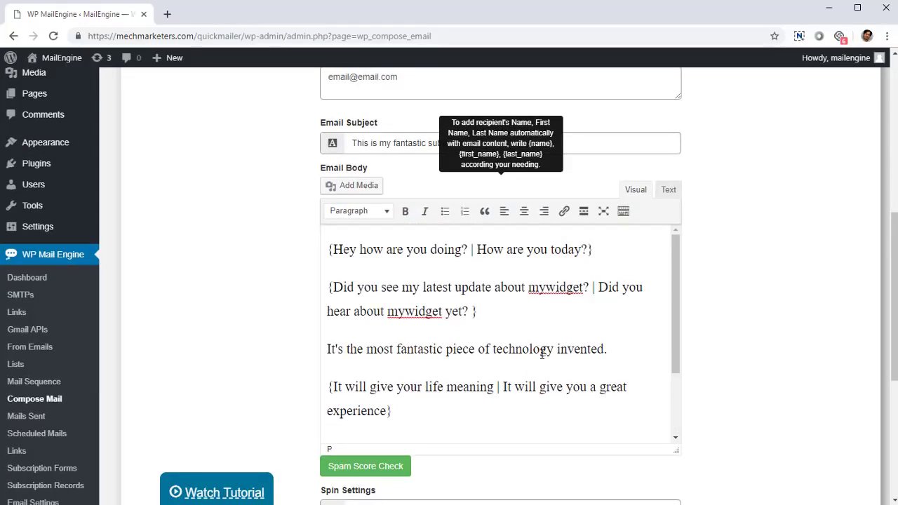
drag(392, 251, 507, 260)
click(467, 261)
click(493, 253)
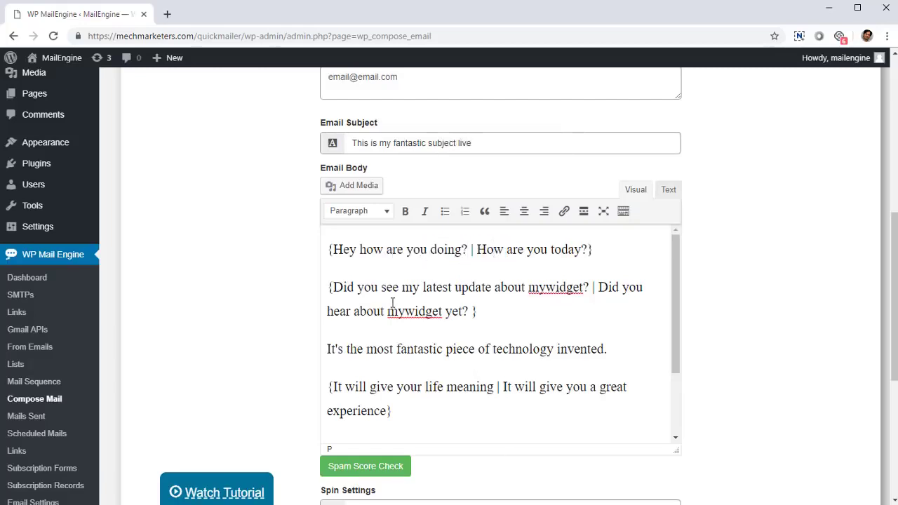
click(385, 253)
click(403, 388)
scroll(441, 411, down, 1)
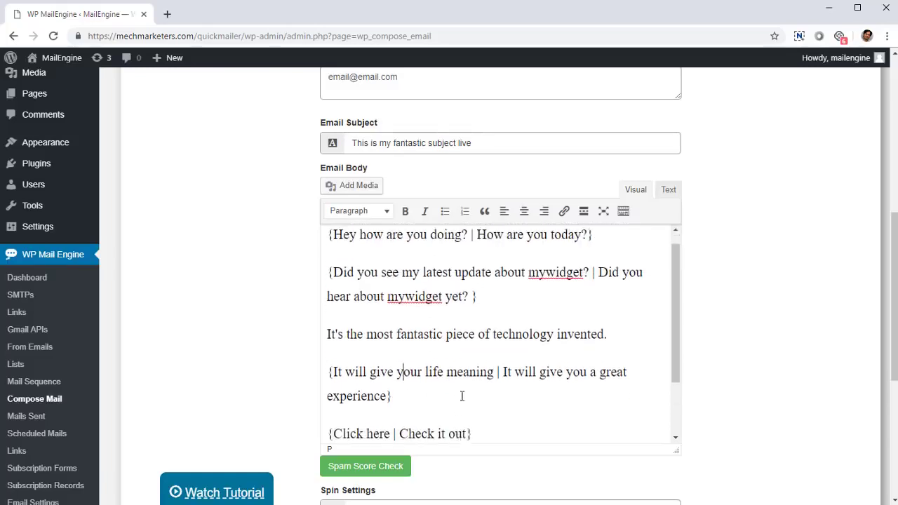
scroll(463, 395, up, 1)
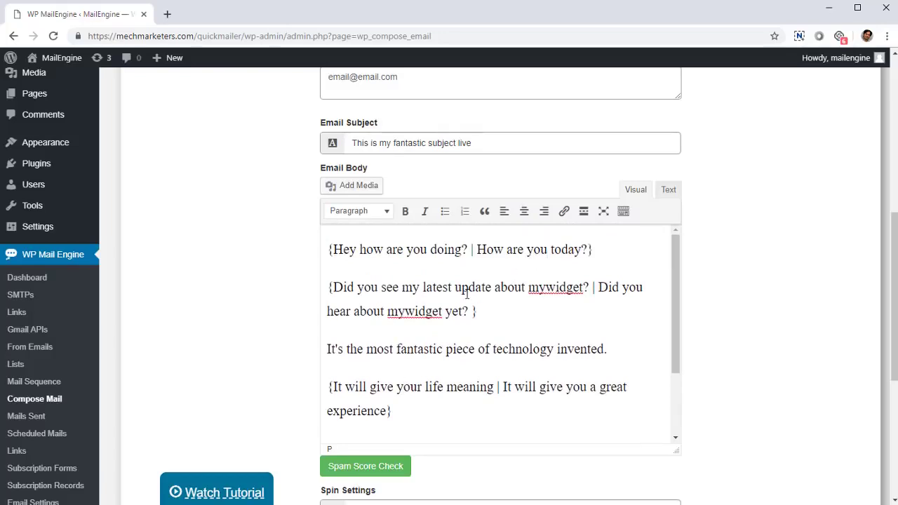
scroll(411, 421, down, 1)
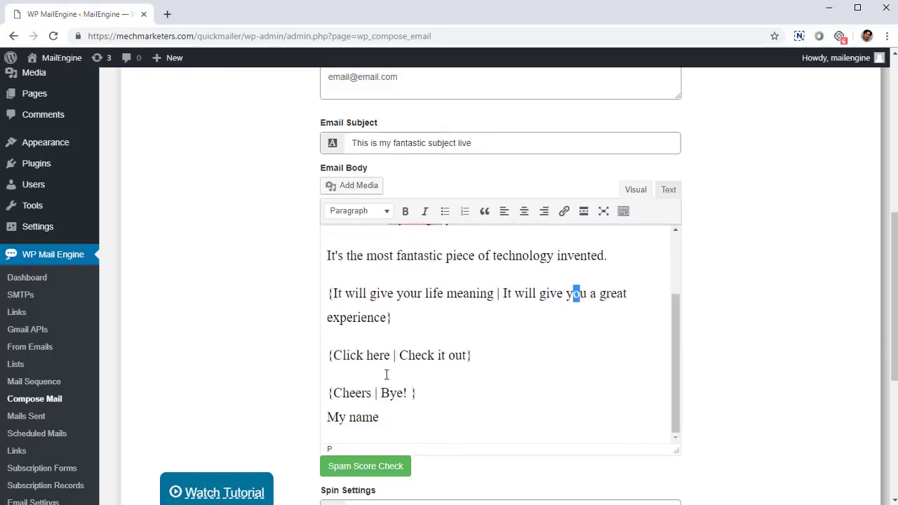
scroll(399, 393, up, 1)
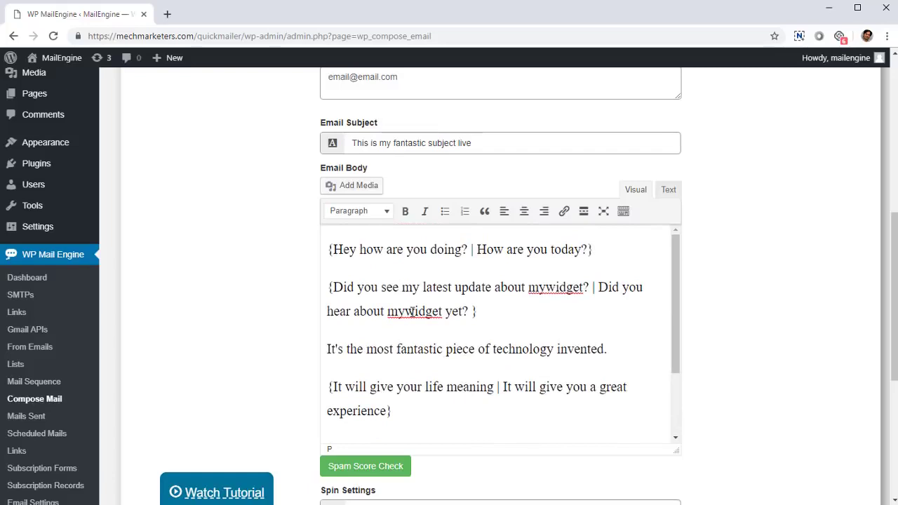
scroll(390, 369, down, 1)
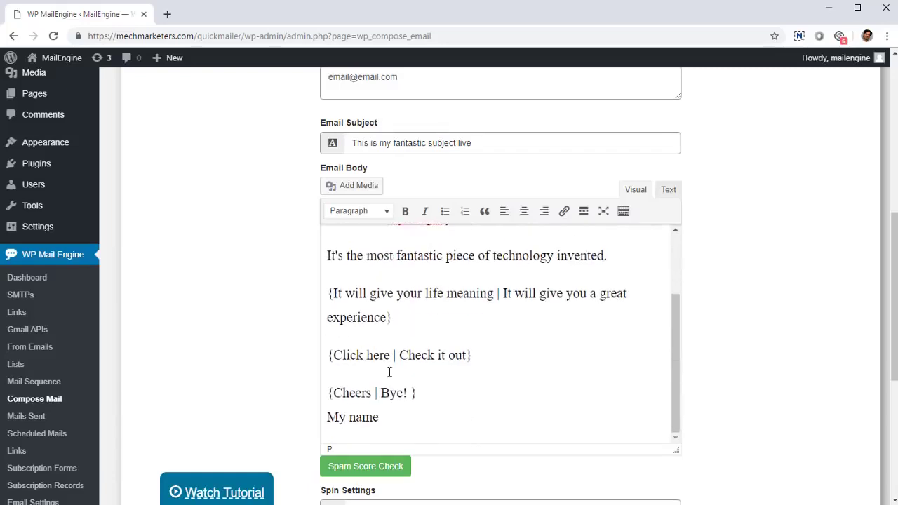
scroll(409, 307, up, 1)
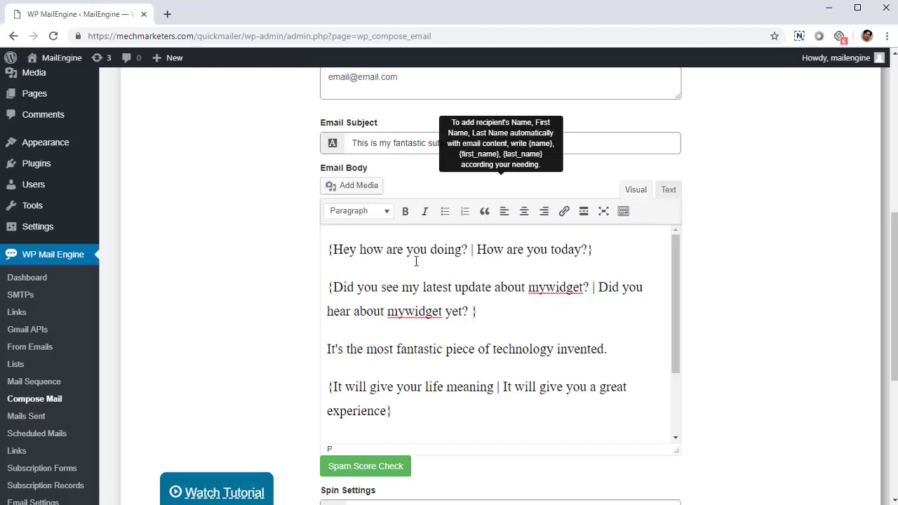
- Enable URL spinning in the email's spin settings
scroll(483, 314, down, 5)
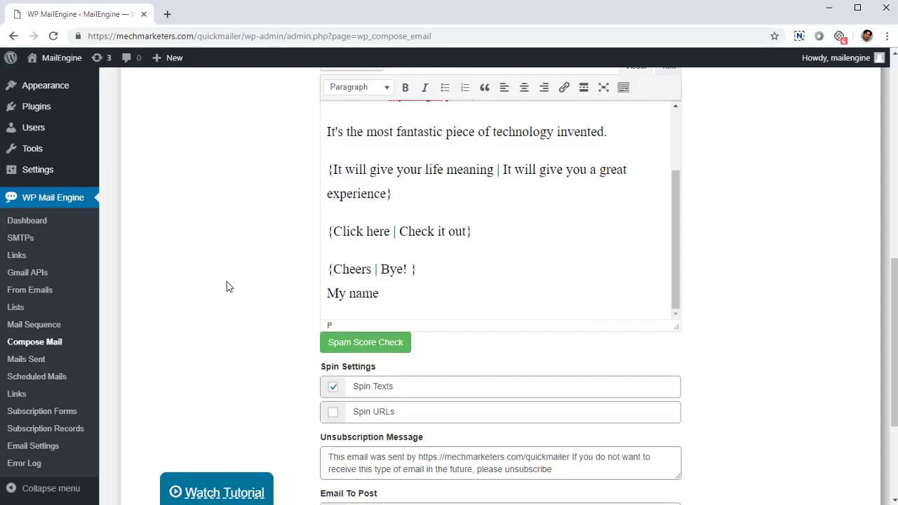
click(332, 412)
scroll(267, 353, down, 1)
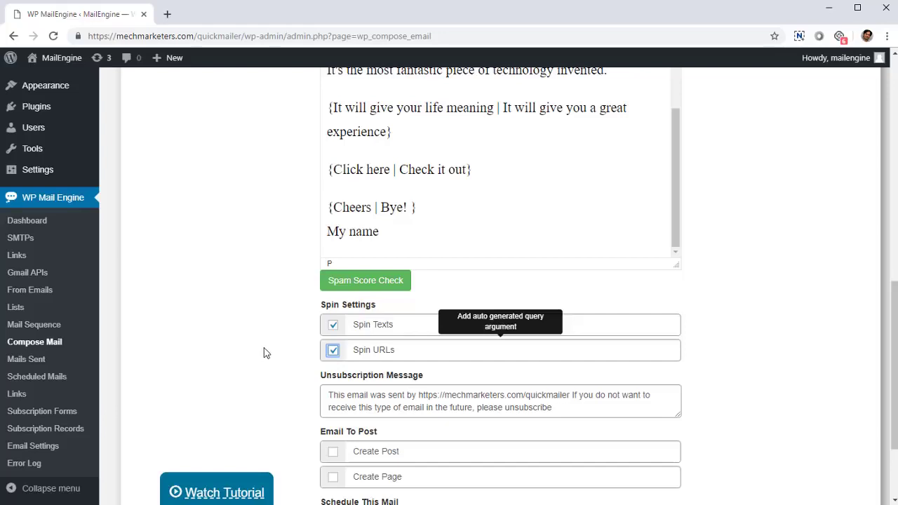
click(332, 350)
click(334, 350)
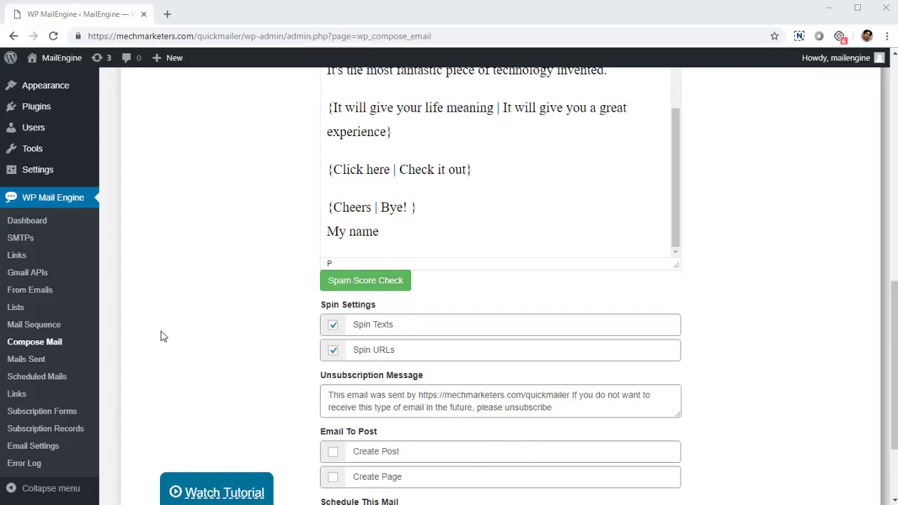
- Open the SMTPs page and review the list of configured SMTP accounts
click(16, 242)
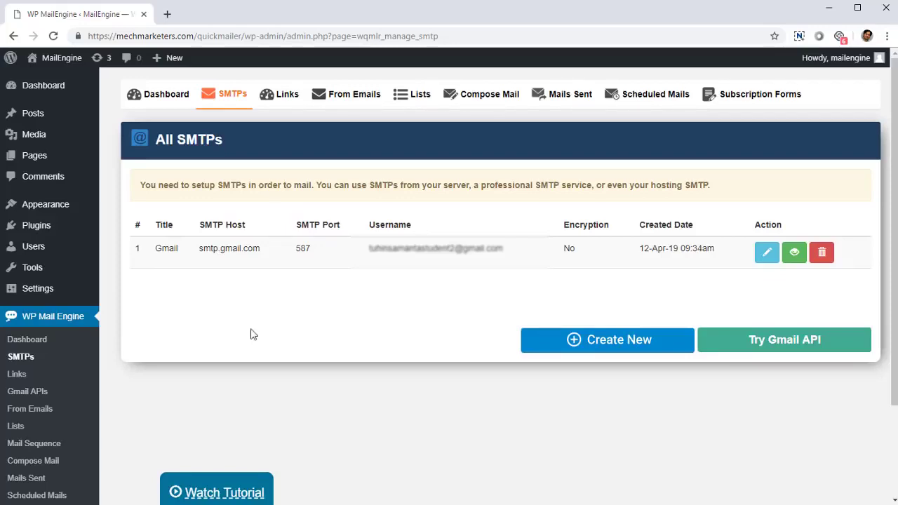
scroll(316, 306, down, 2)
scroll(345, 306, up, 2)
scroll(362, 314, down, 2)
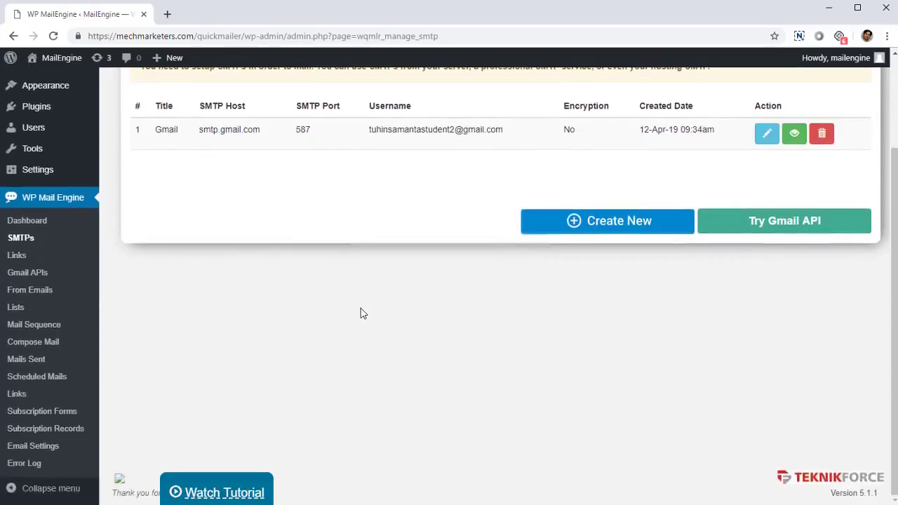
scroll(363, 313, up, 2)
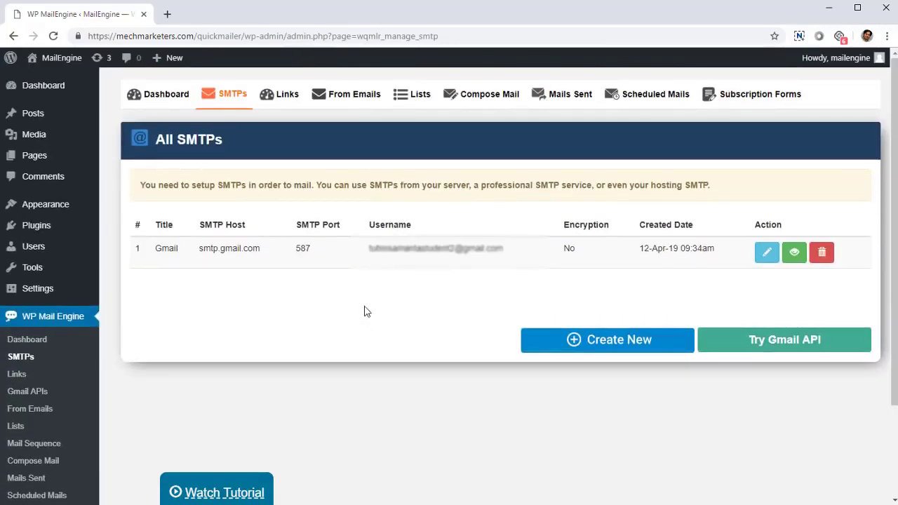
- Open the tracked links page and examine the first link's shortcode, generated codes, visits and dates
click(18, 375)
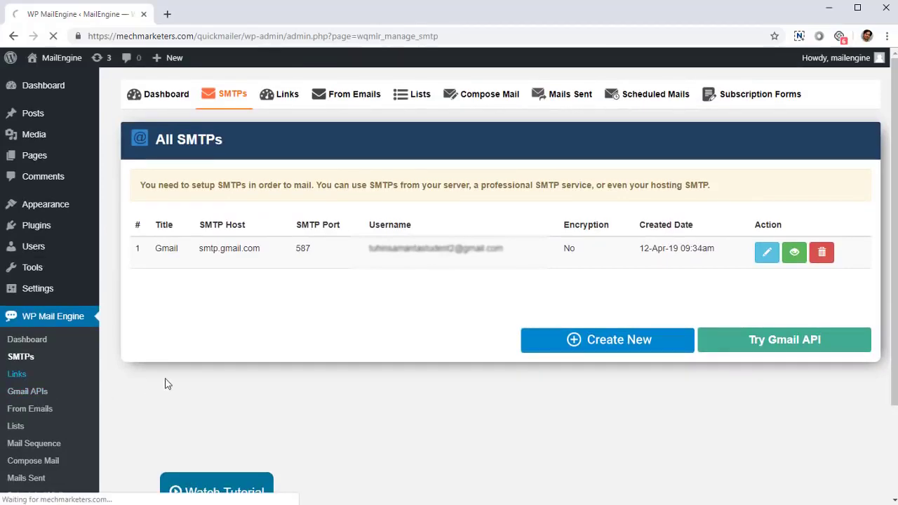
scroll(370, 300, down, 3)
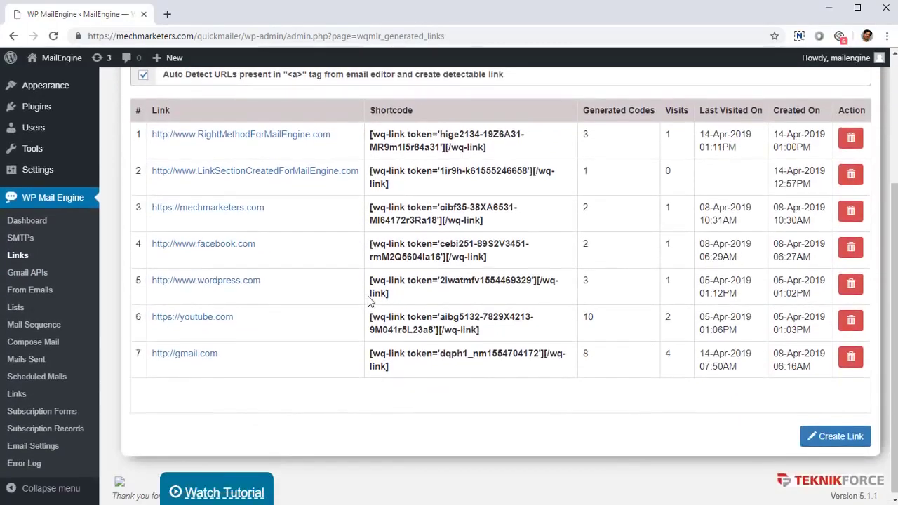
scroll(378, 288, up, 1)
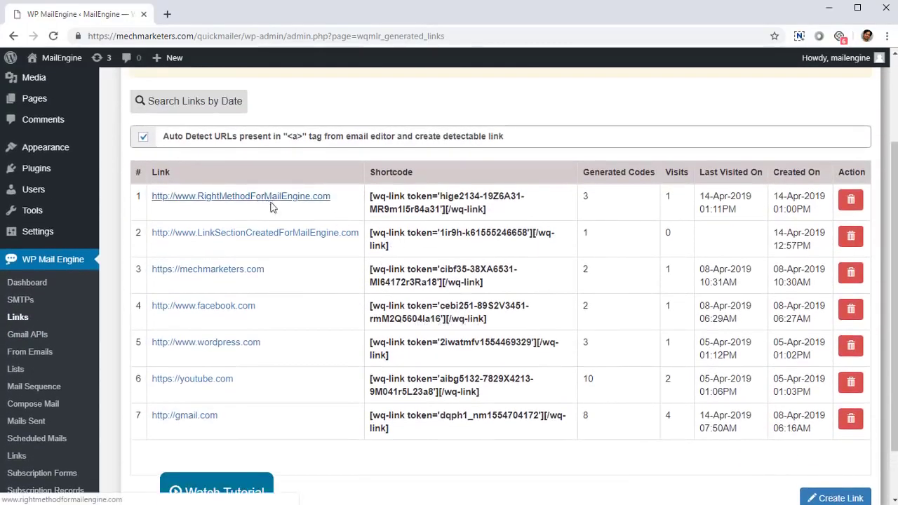
click(376, 206)
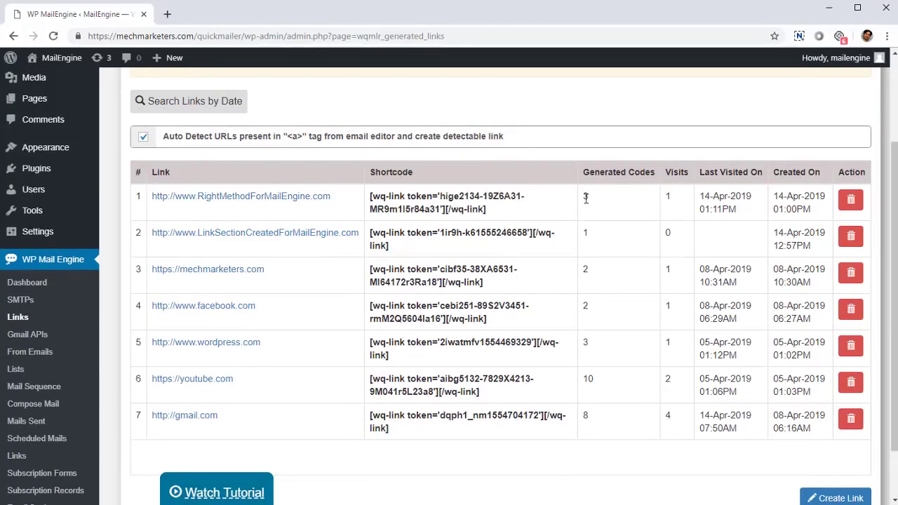
double_click(670, 207)
click(678, 210)
drag(687, 204, 808, 224)
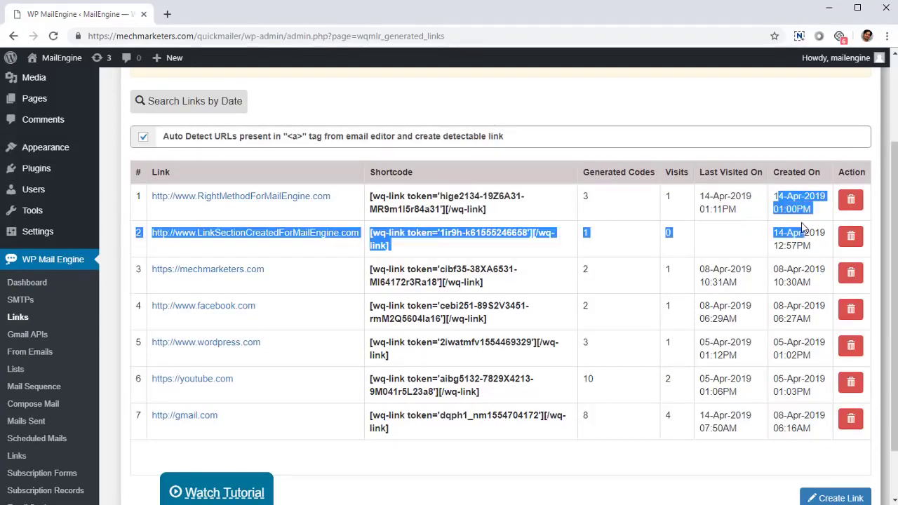
- Open the From Emails page and review the configured sender and reply-to details
click(797, 226)
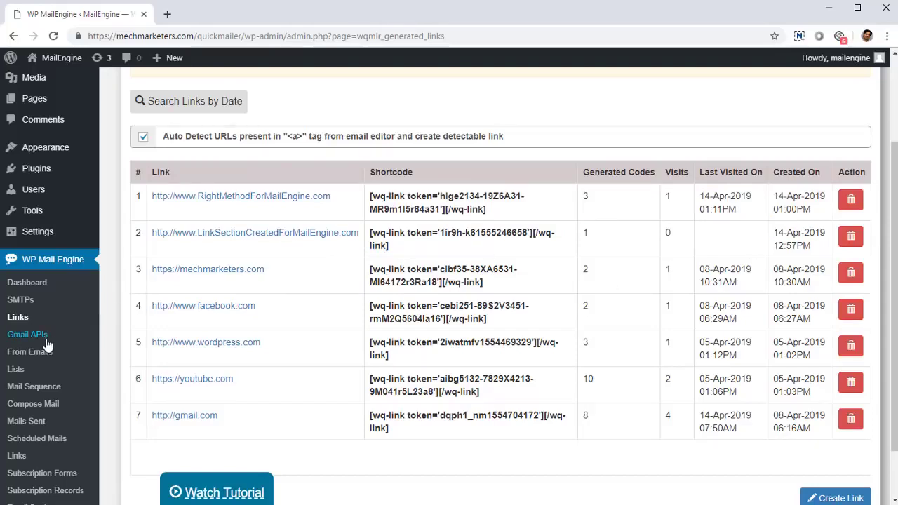
click(34, 357)
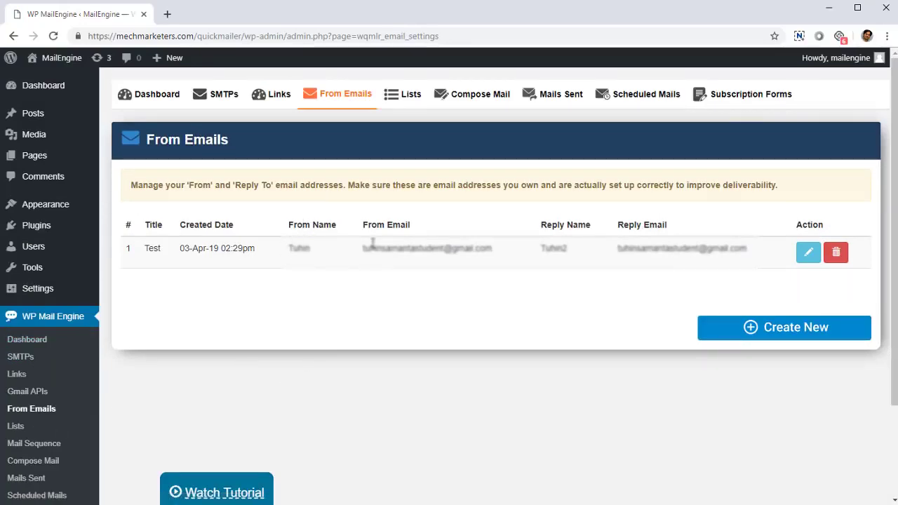
scroll(289, 274, down, 3)
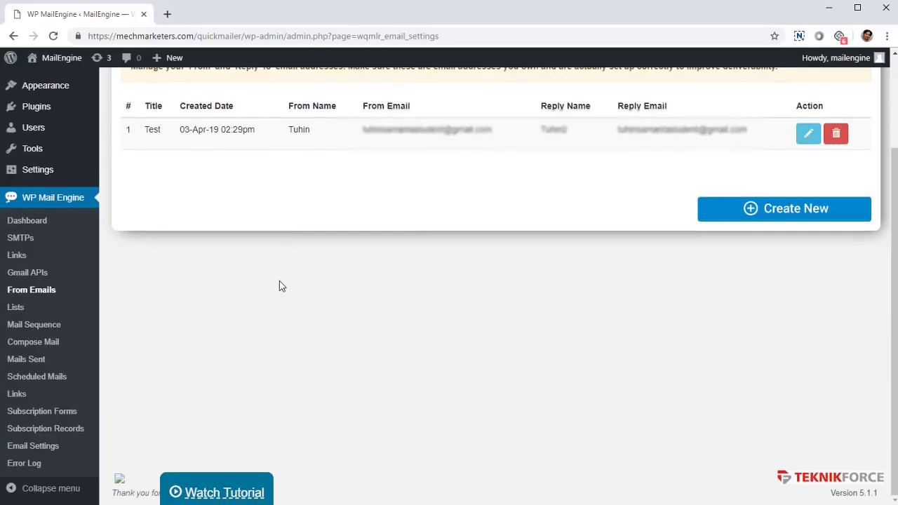
- Open the Lists page, view the form for creating a new list, and return to the lists
click(7, 313)
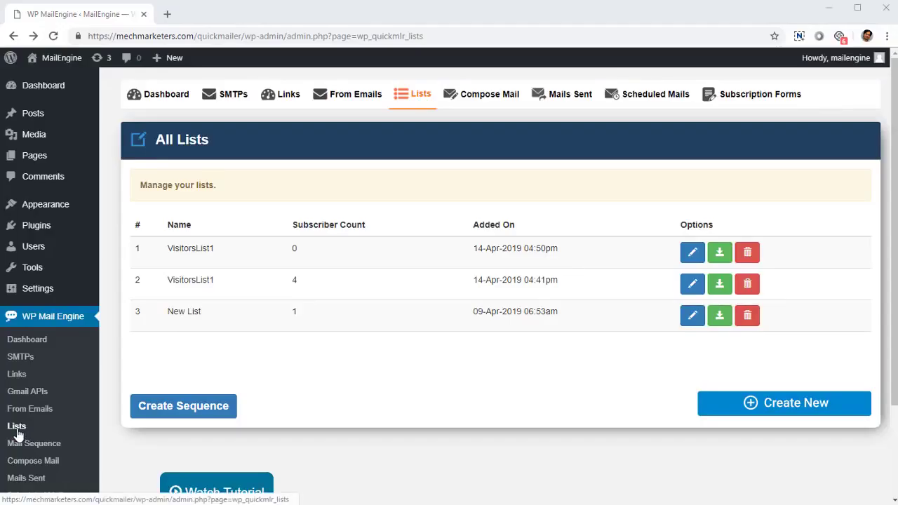
click(735, 417)
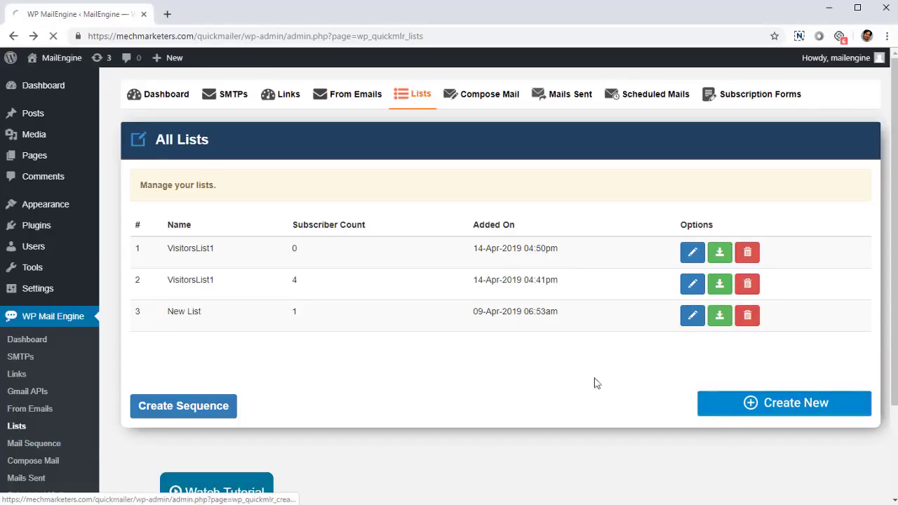
right_click(273, 251)
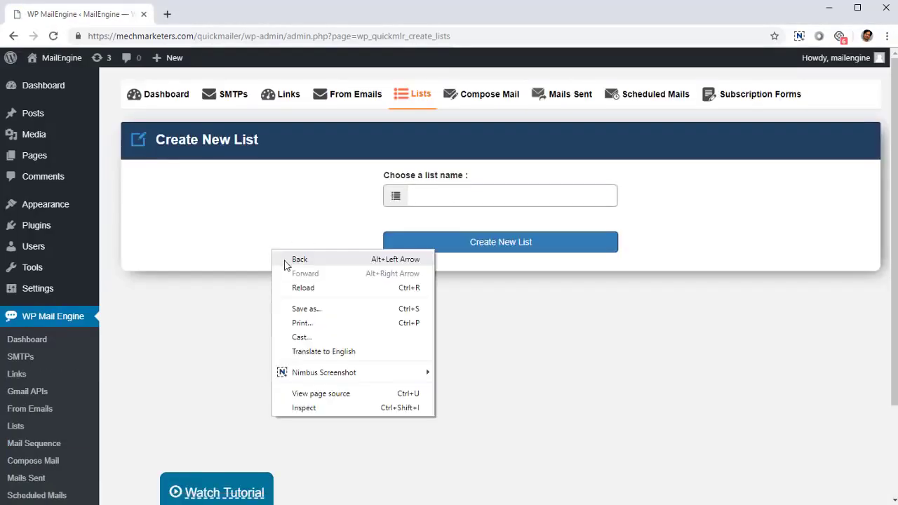
click(299, 260)
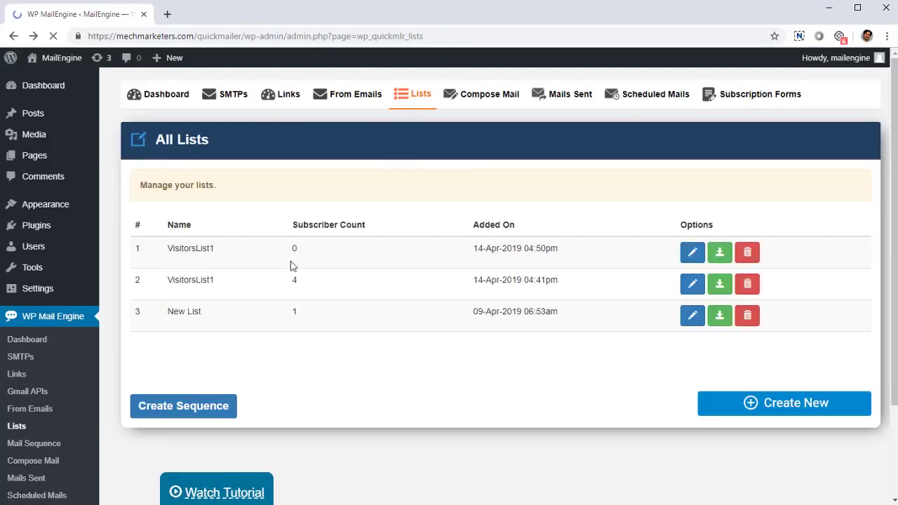
- Open the first VisitorsList1 for editing, view its subscriber and CSV import options, and return to the lists
click(693, 253)
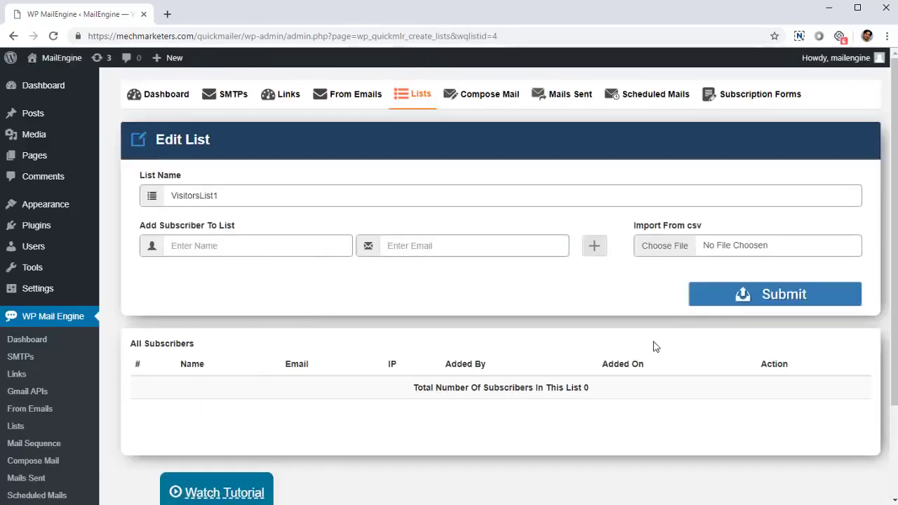
right_click(428, 290)
click(453, 294)
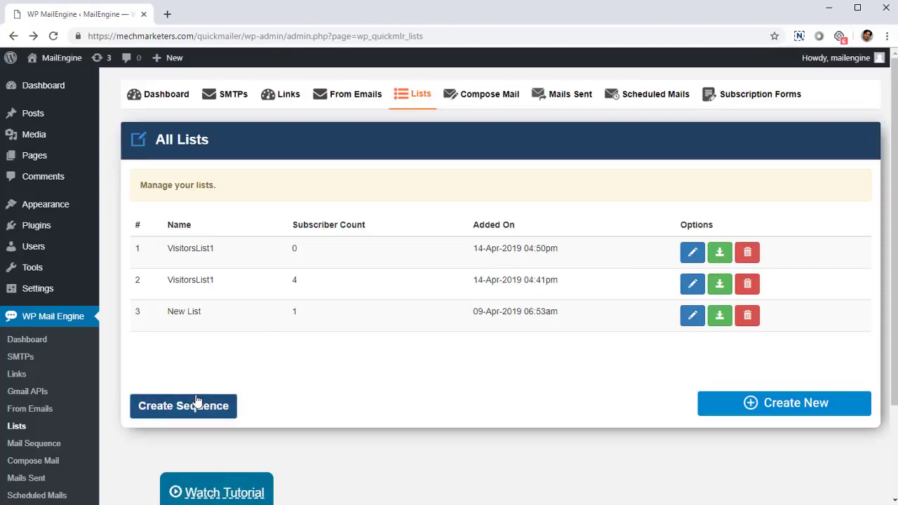
- Open the mail sequences from the Lists page and examine when the Welcome email is sent
click(216, 406)
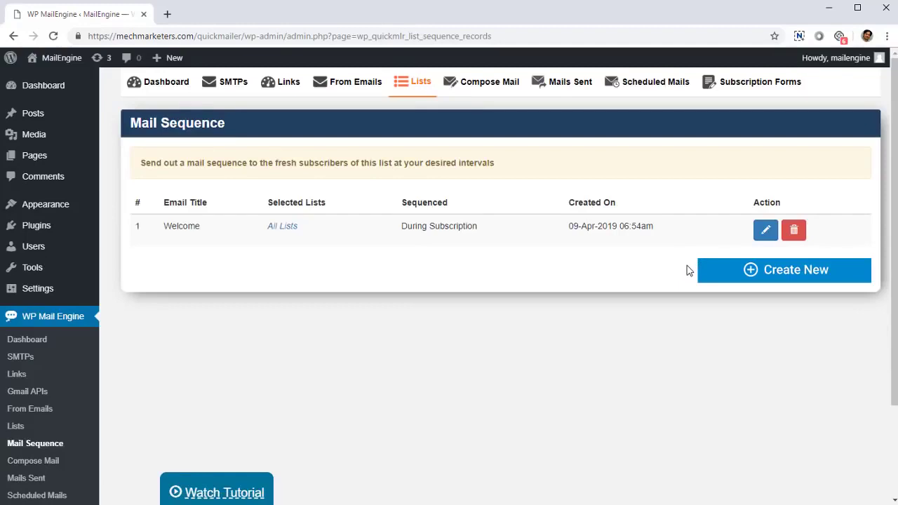
double_click(409, 226)
click(456, 245)
- Return to the lists, and reopen the Mail Sequence page from the plugin's own navigation
right_click(279, 290)
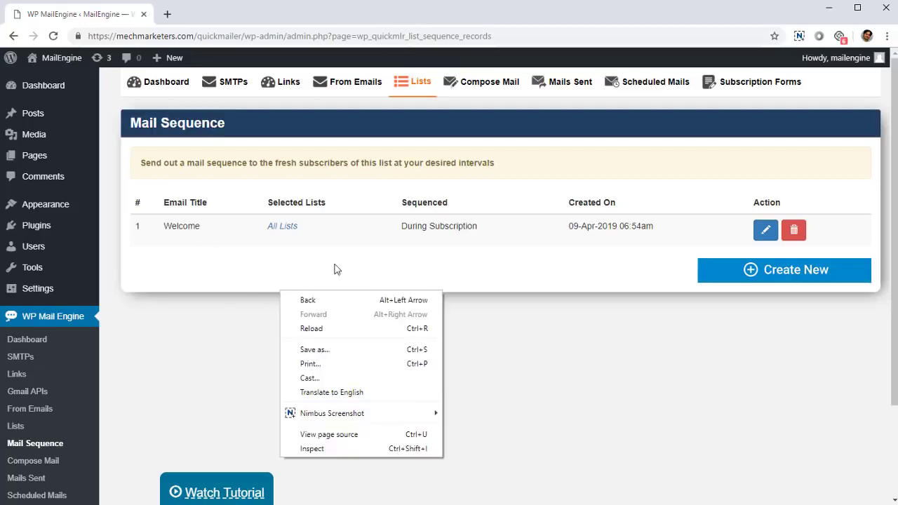
click(353, 303)
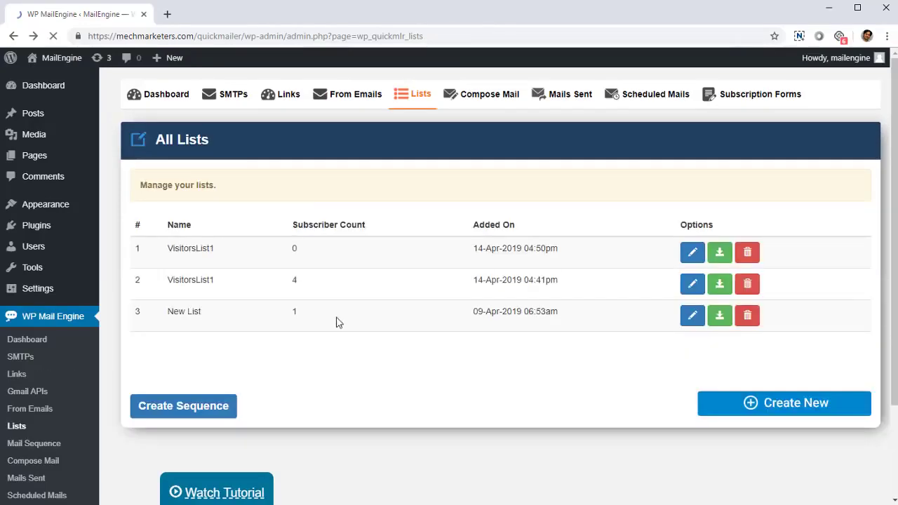
scroll(136, 375, down, 2)
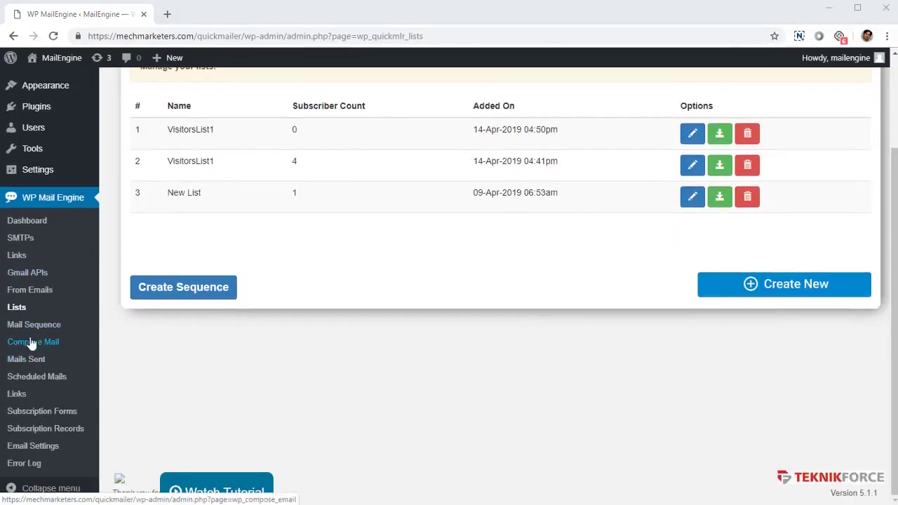
click(30, 331)
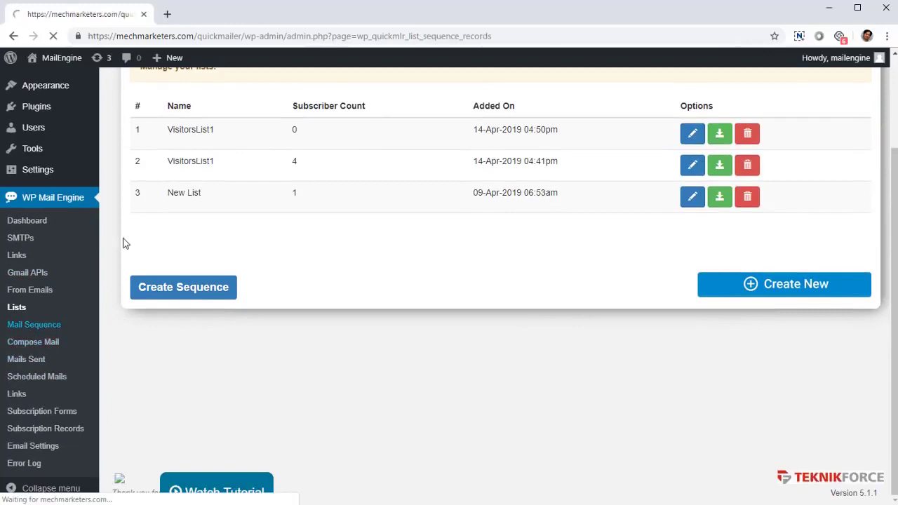
- Open the mail composer and enable only Create Page in the Email To Post options
scroll(50, 420, down, 1)
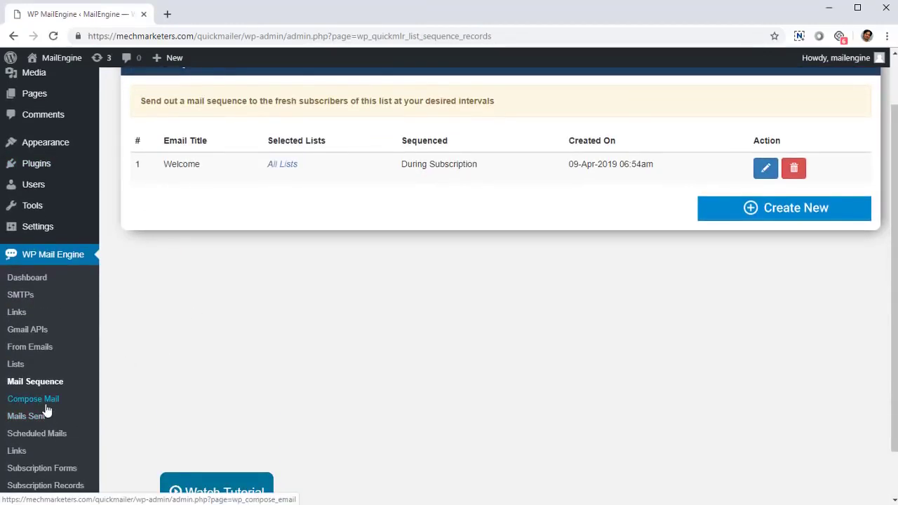
click(18, 402)
scroll(377, 379, down, 3)
scroll(365, 358, down, 6)
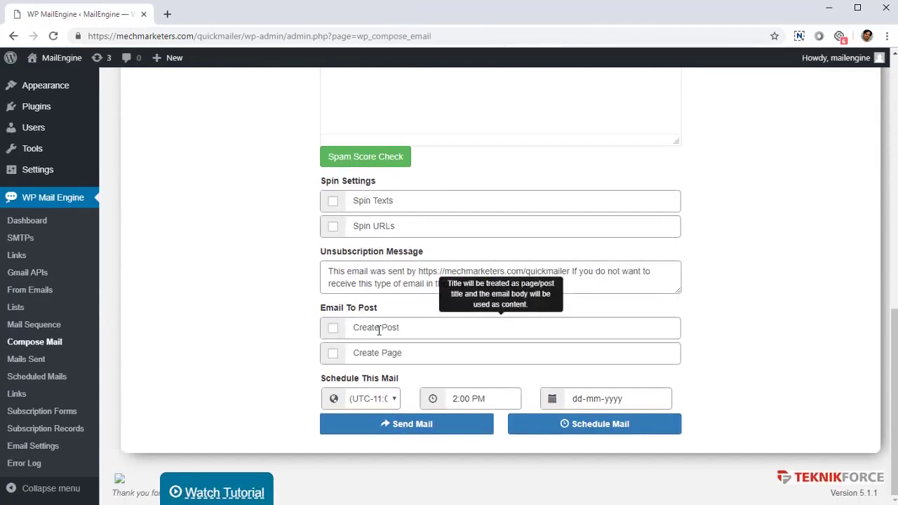
click(333, 328)
click(333, 329)
click(333, 353)
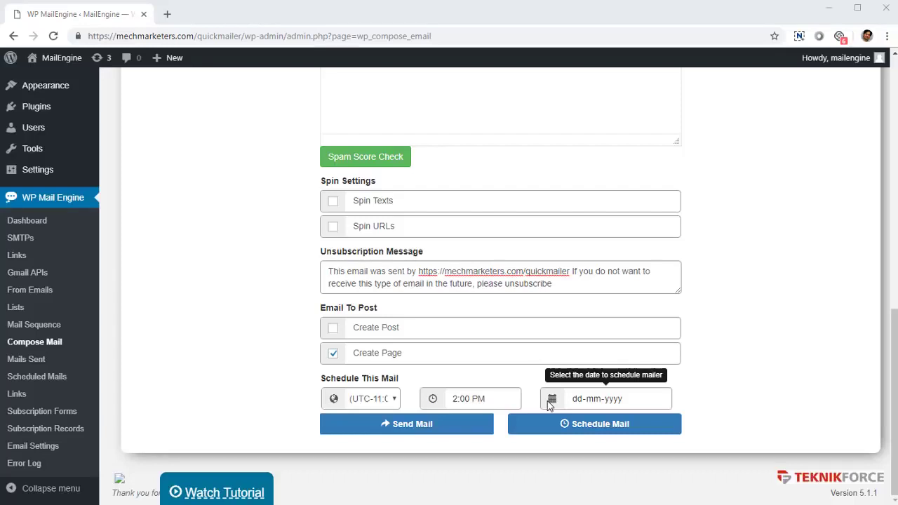
- Examine the composer's mail scheduling options for time zone, time and date
click(378, 404)
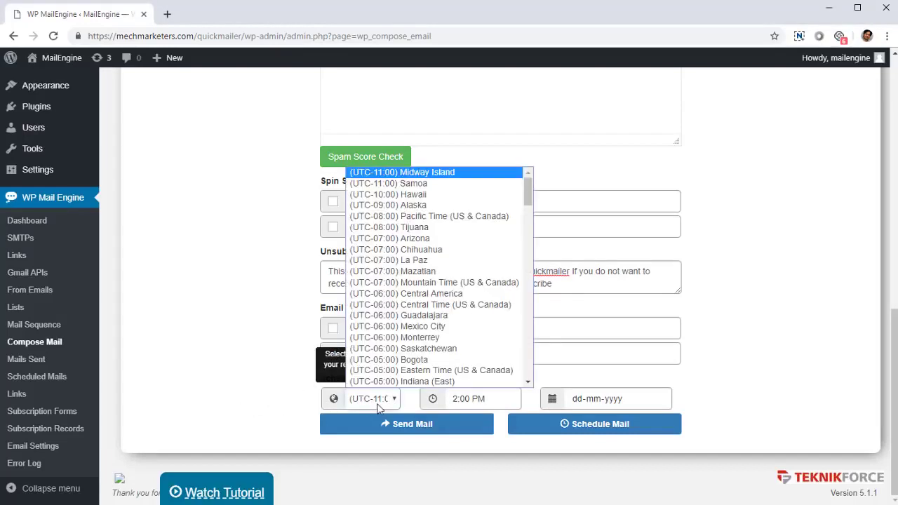
click(468, 405)
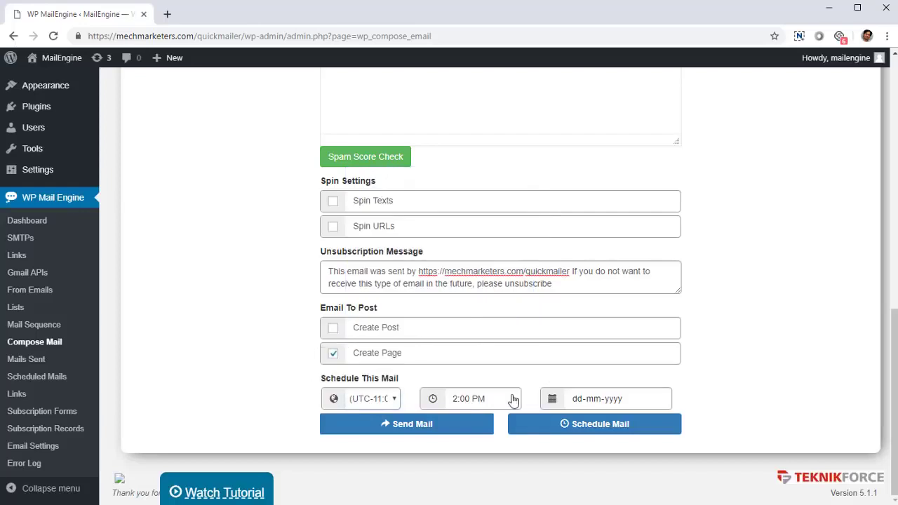
click(597, 400)
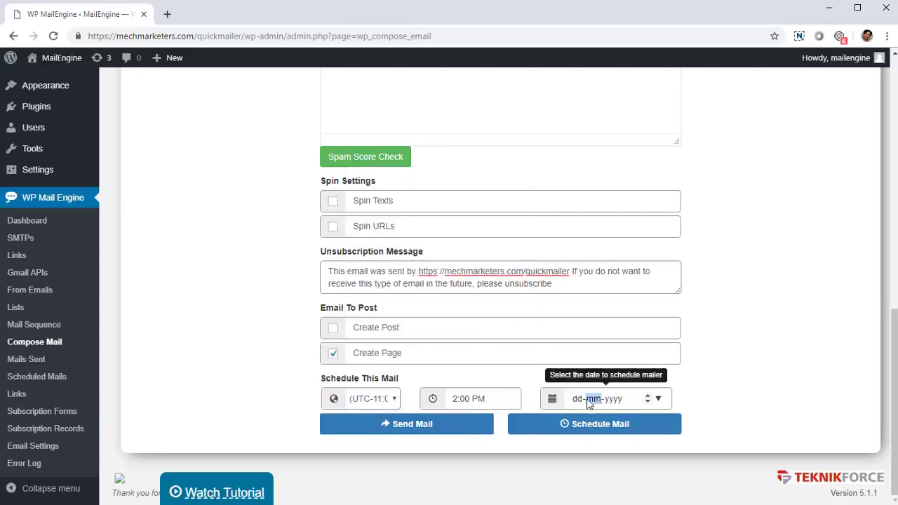
click(614, 429)
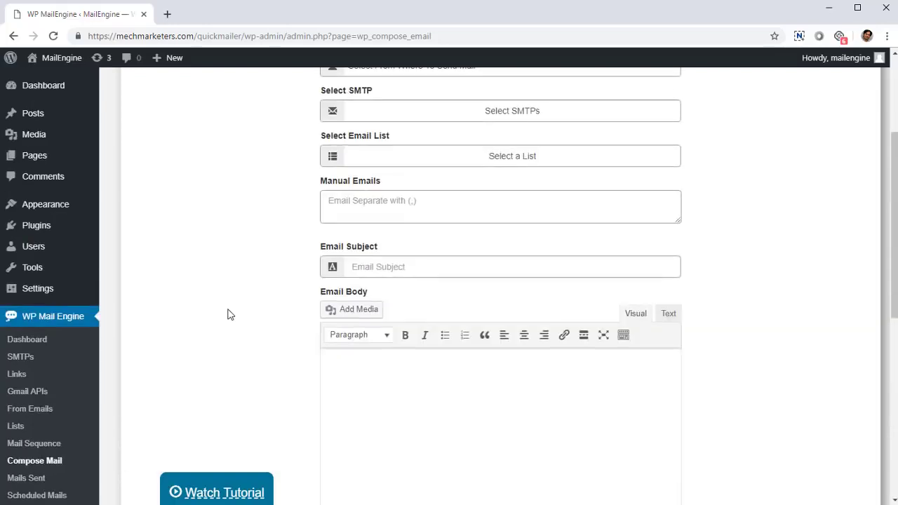
scroll(231, 319, down, 4)
scroll(235, 322, down, 2)
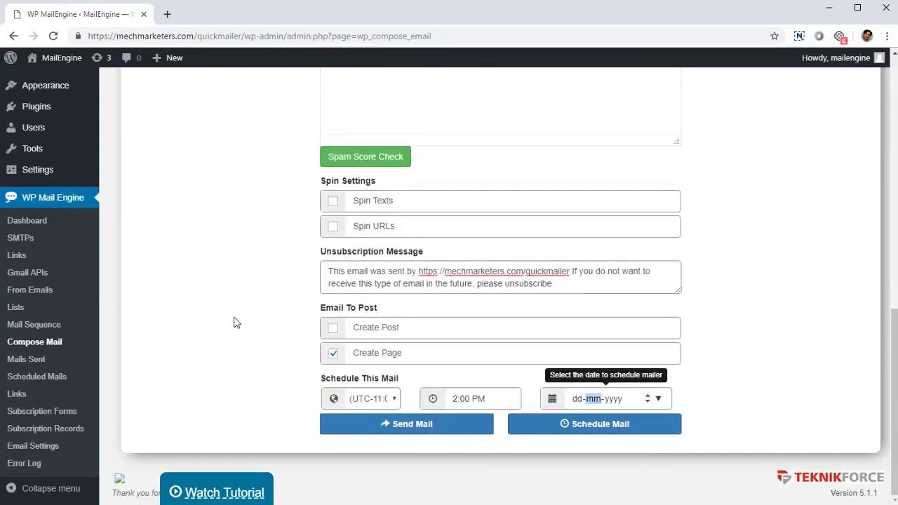
- Open the Mails Sent page and review the sent emails with their opened, clicked and unsubscribed figures
click(50, 359)
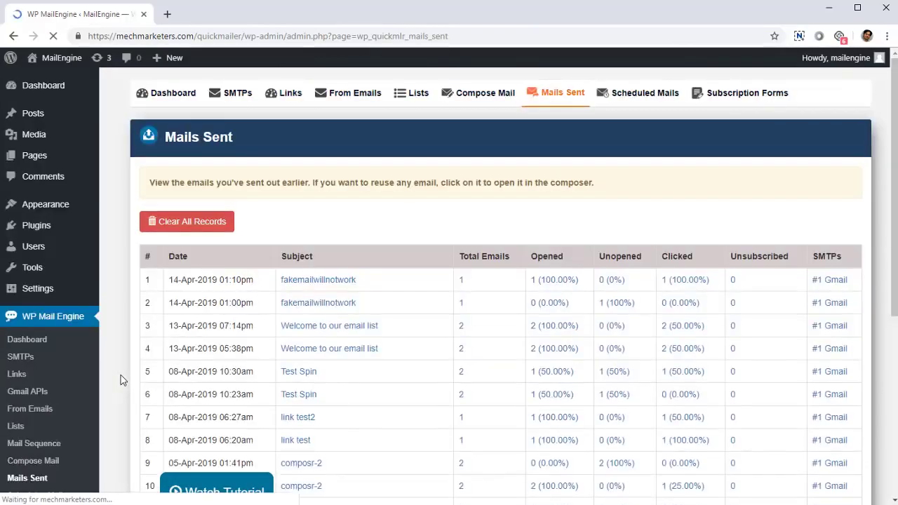
scroll(257, 317, down, 5)
scroll(299, 331, up, 3)
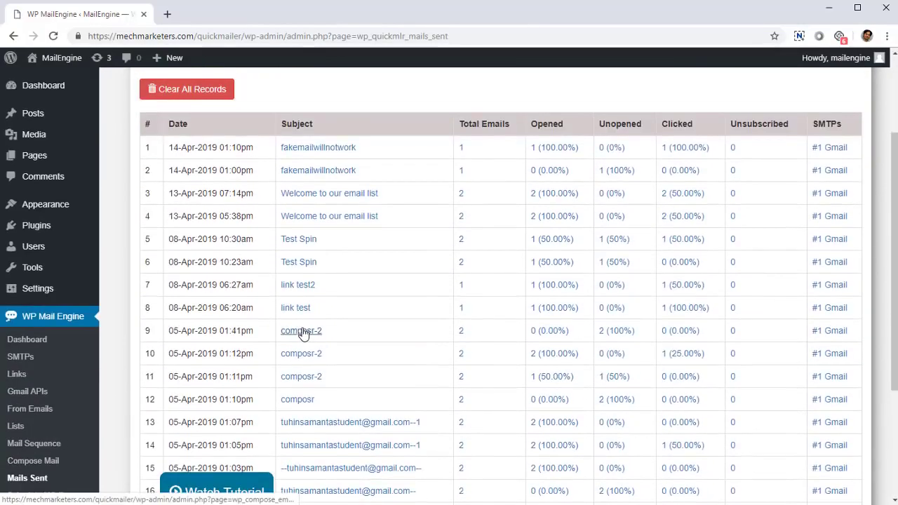
scroll(301, 330, down, 3)
scroll(301, 331, up, 5)
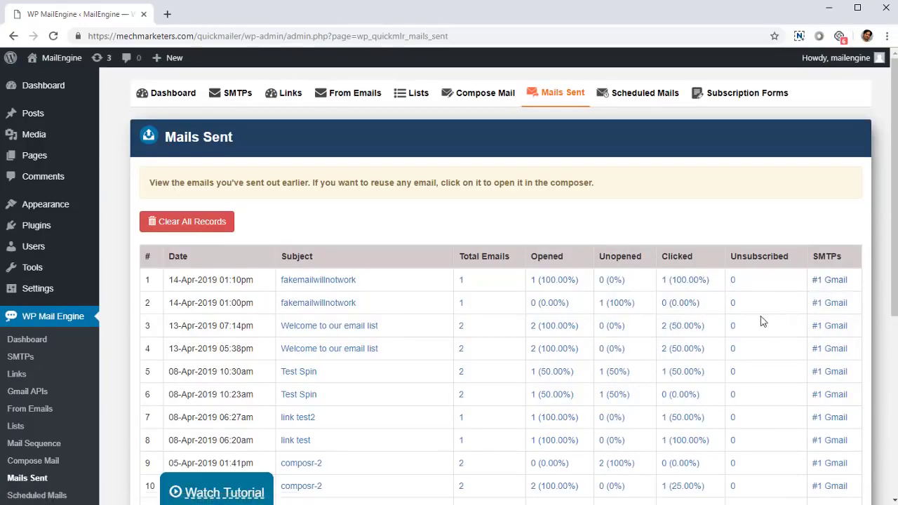
scroll(750, 330, down, 5)
scroll(751, 342, up, 10)
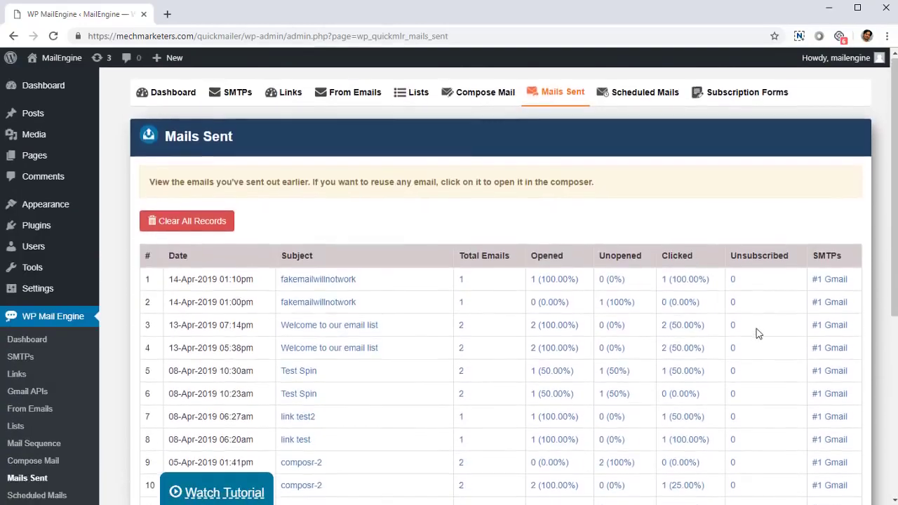
- Open the Scheduled Mails page to view the emails queued for sending
scroll(64, 441, down, 3)
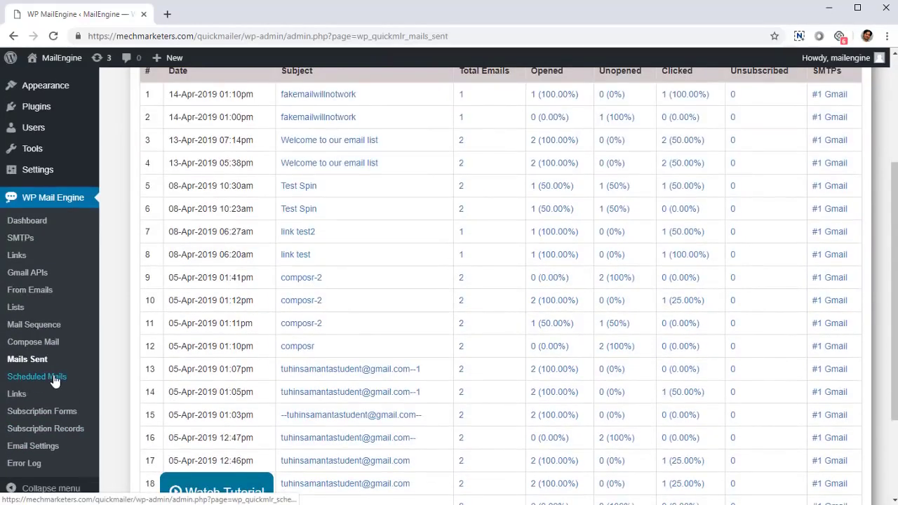
click(54, 378)
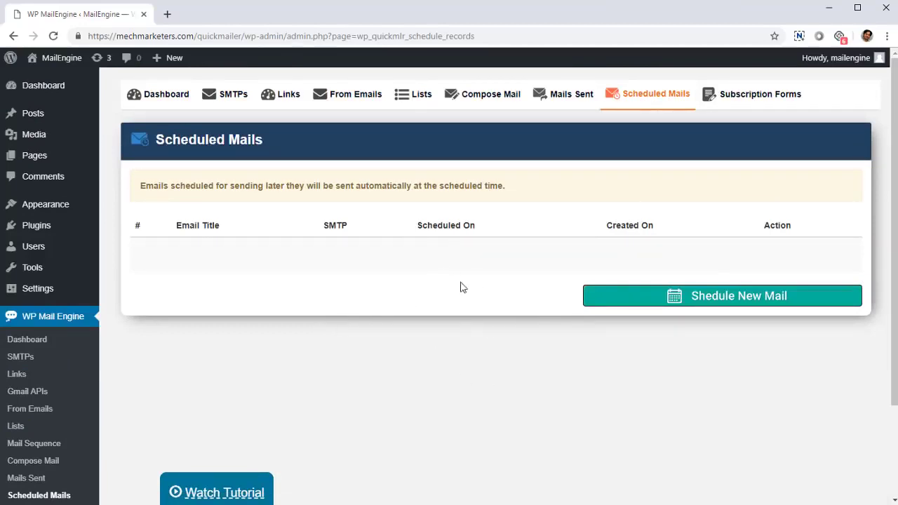
- Open the Link Visits page, review clicks per email, and go to the next page of records
scroll(441, 336, down, 2)
click(34, 397)
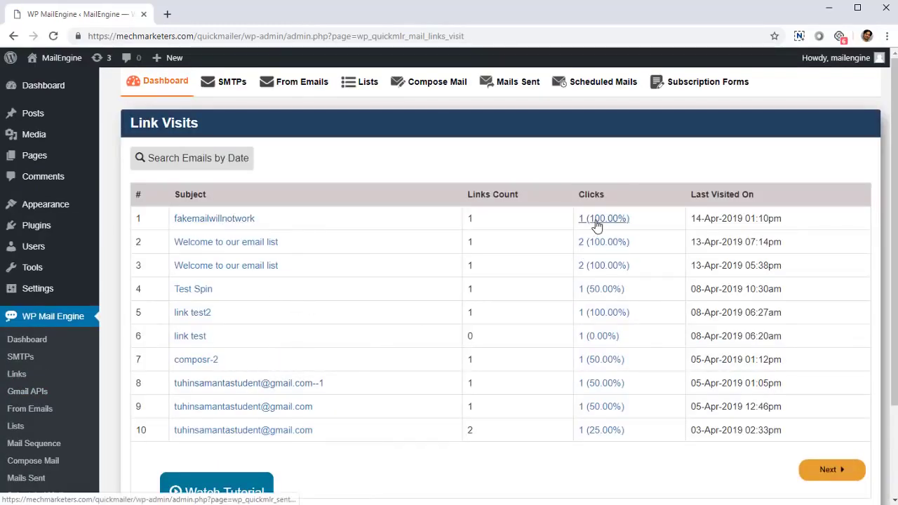
scroll(247, 444, down, 2)
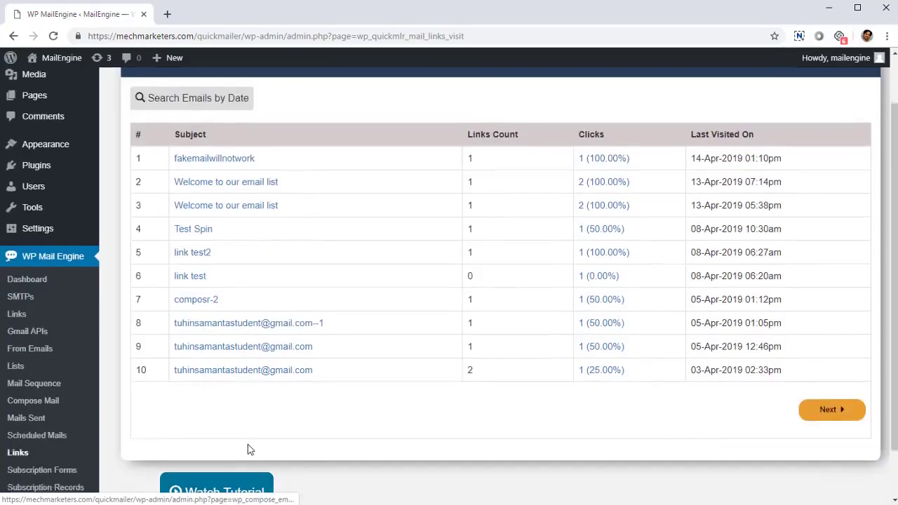
click(834, 350)
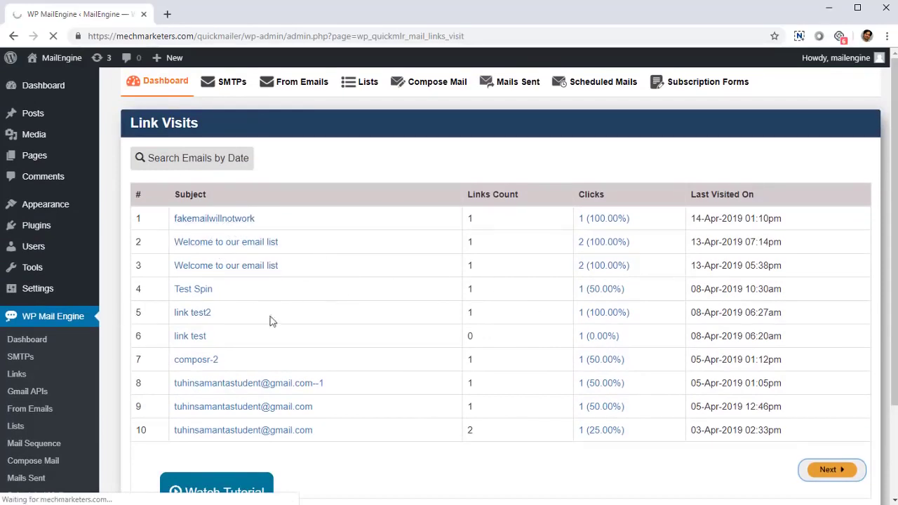
- Open the Subscription Forms page and review the existing forms with their selected lists and shortcodes
click(76, 408)
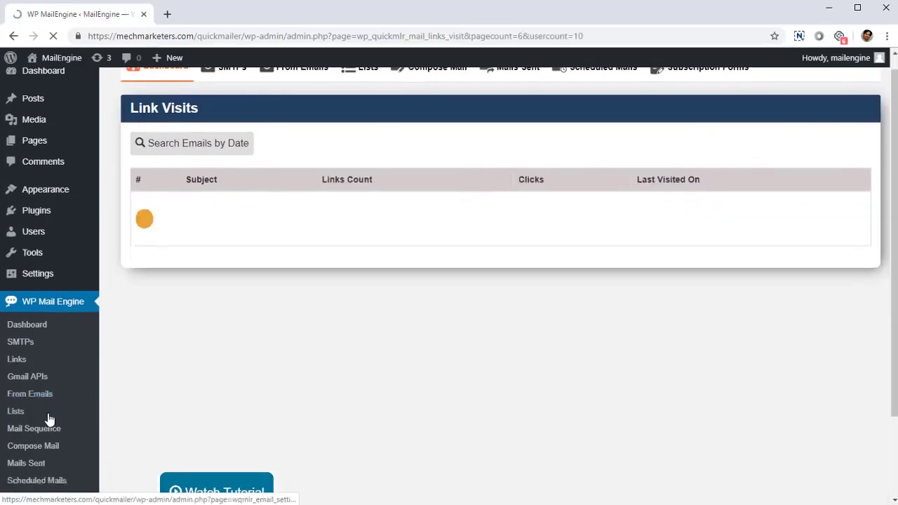
scroll(50, 421, down, 2)
click(49, 414)
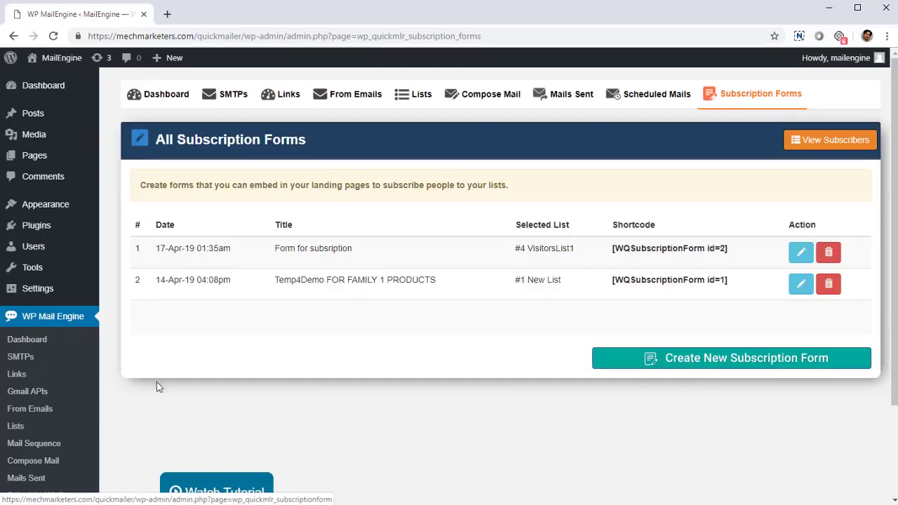
scroll(153, 387, down, 1)
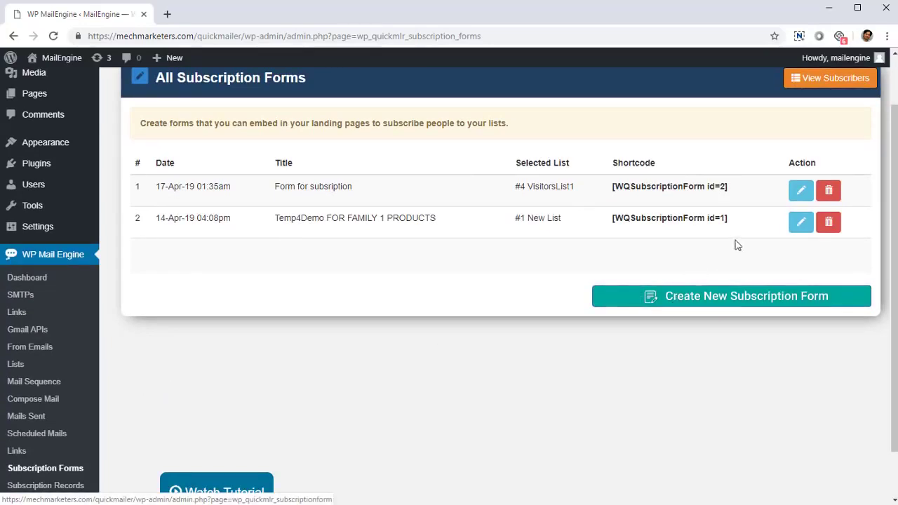
scroll(734, 245, up, 1)
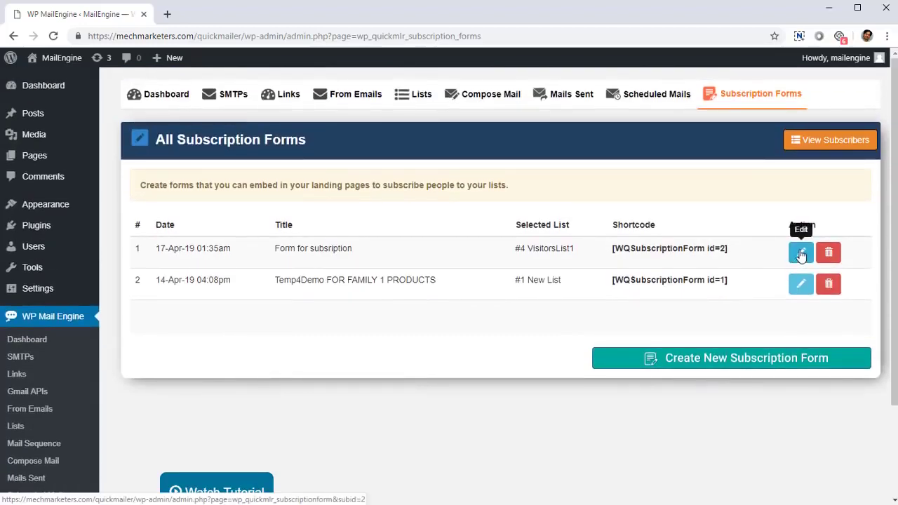
- Open the "Form for subsription" form for editing and review its form settings, button options and general settings
click(801, 252)
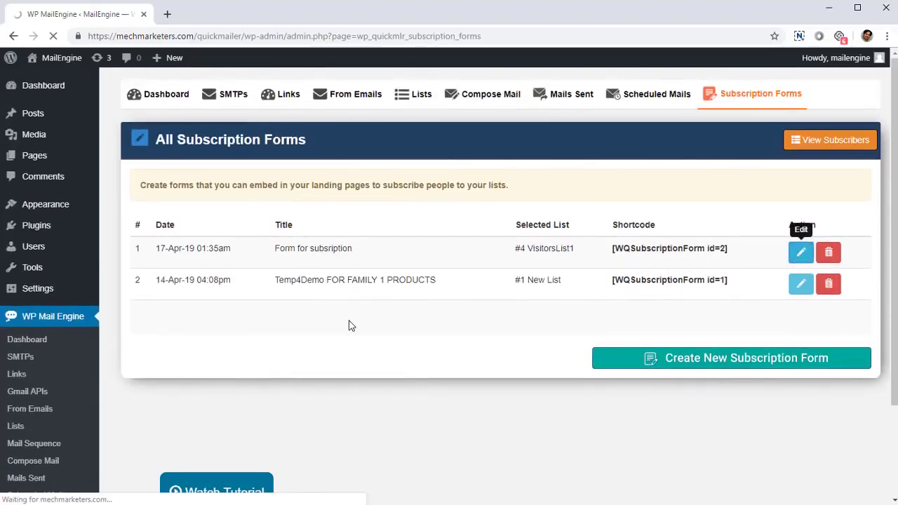
scroll(352, 328, down, 1)
scroll(352, 328, down, 1)
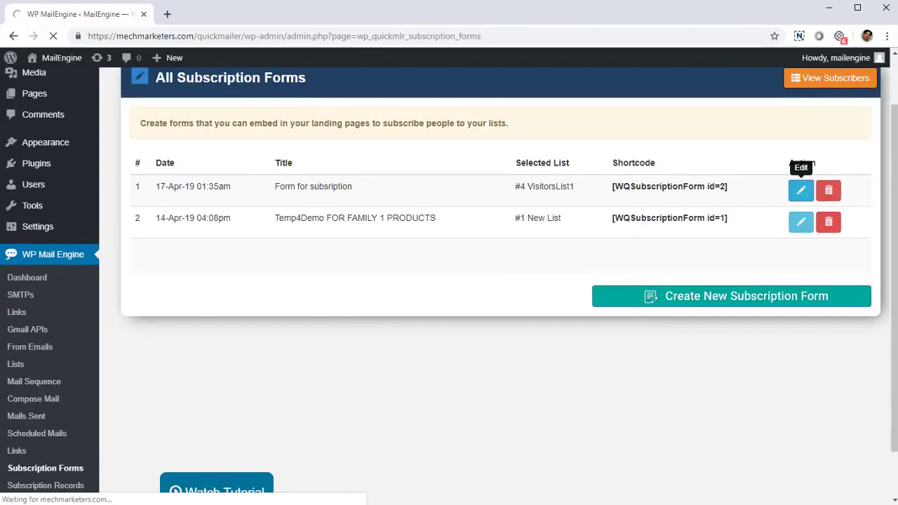
scroll(255, 337, down, 3)
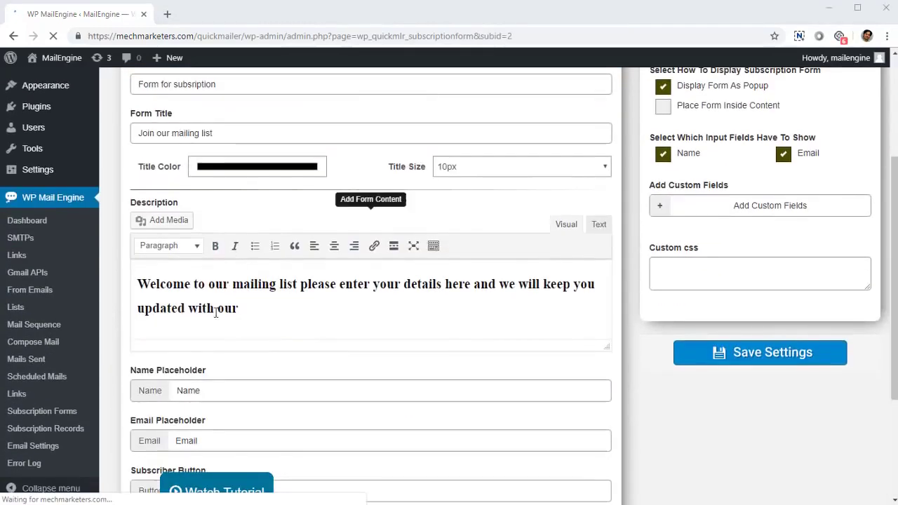
scroll(215, 312, down, 1)
scroll(235, 355, down, 2)
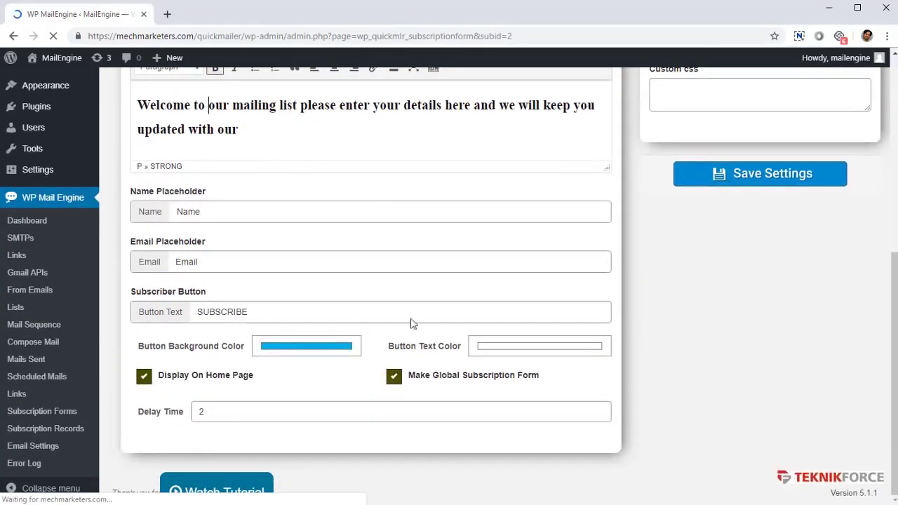
scroll(411, 322, up, 6)
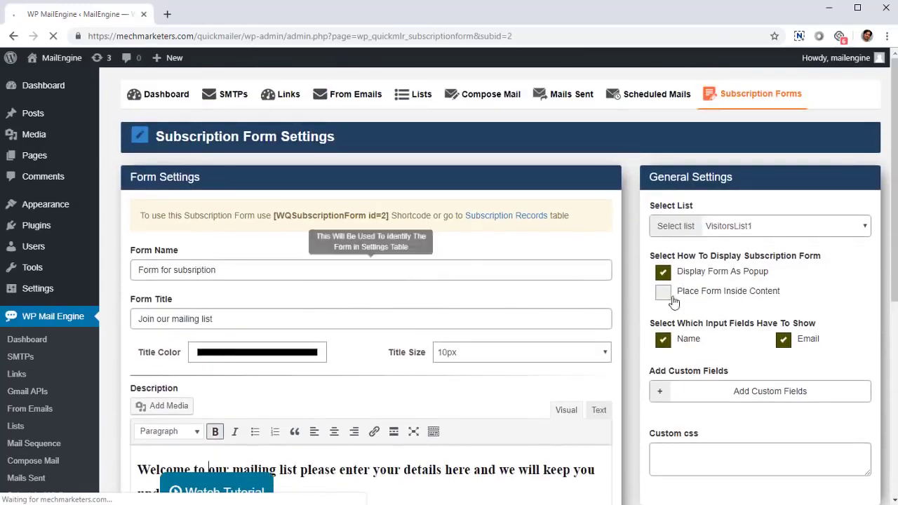
scroll(758, 435, down, 3)
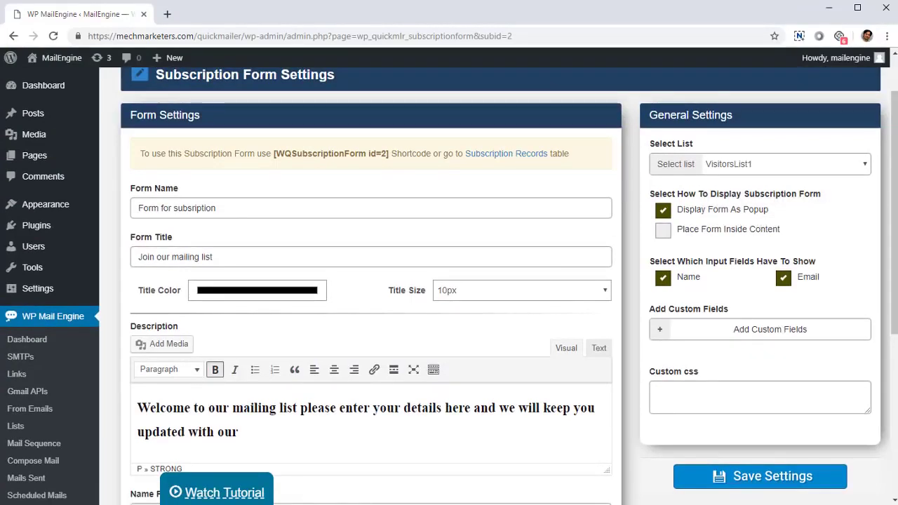
- Open the Subscription Records page to view the details of all subscribers
scroll(364, 280, down, 4)
click(73, 428)
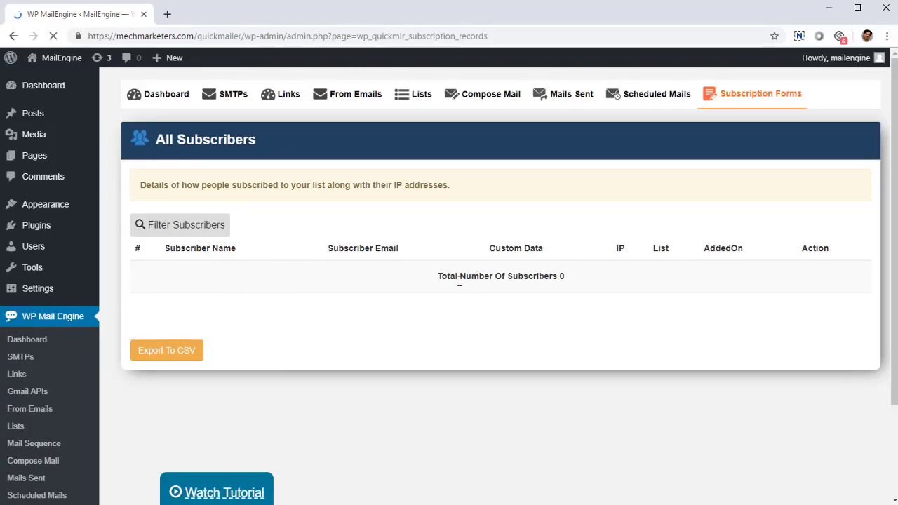
- Open the Email Settings page and examine the maximum emails per delay, delay time and scheduled emails per minute settings
scroll(60, 491, down, 2)
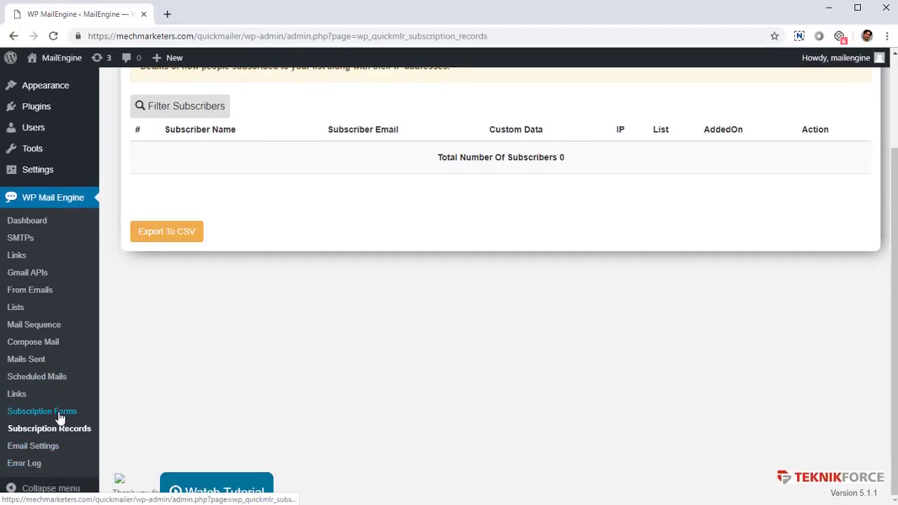
click(47, 447)
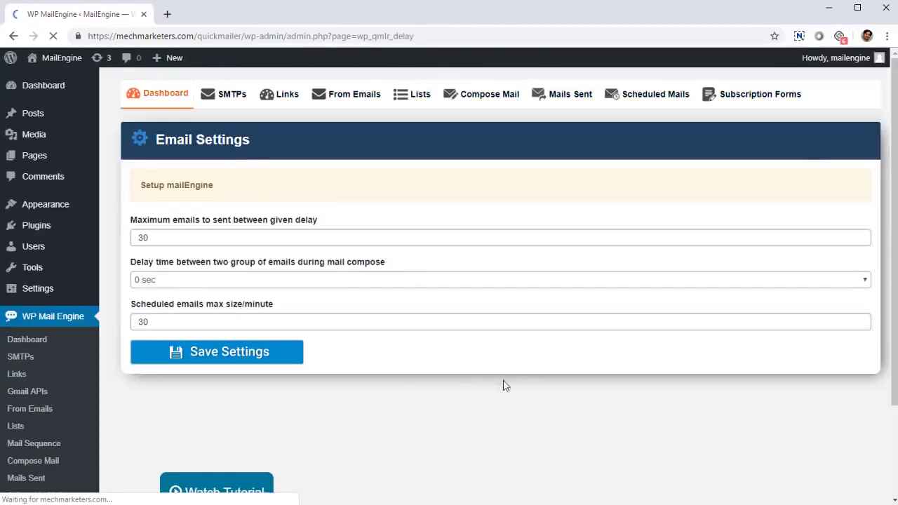
scroll(190, 226, down, 1)
click(187, 178)
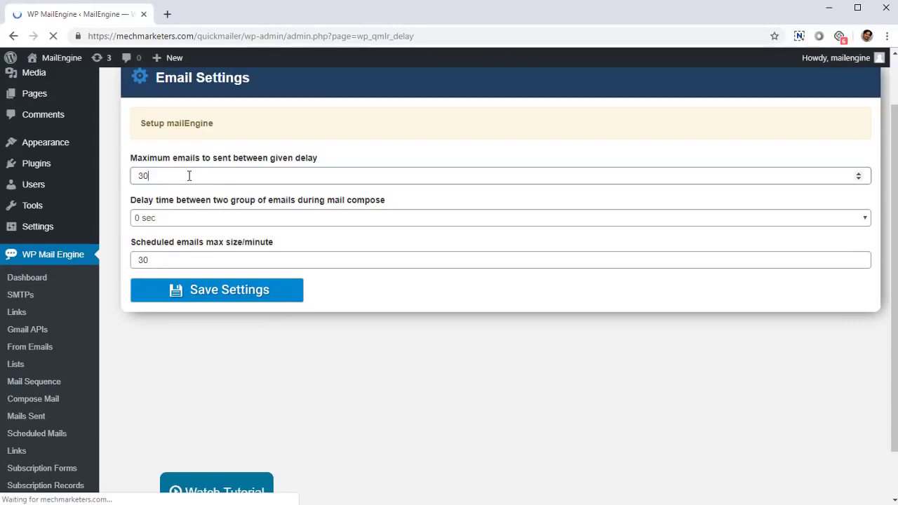
click(195, 259)
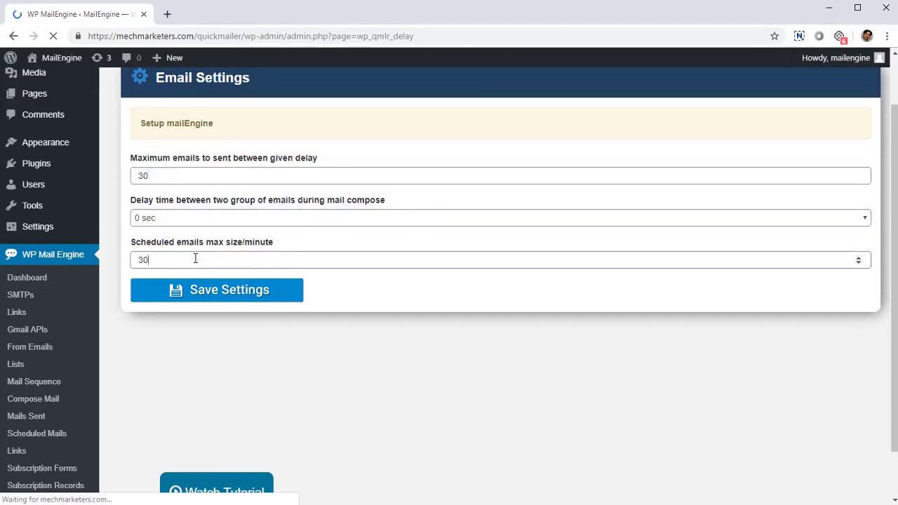
scroll(256, 467, up, 1)
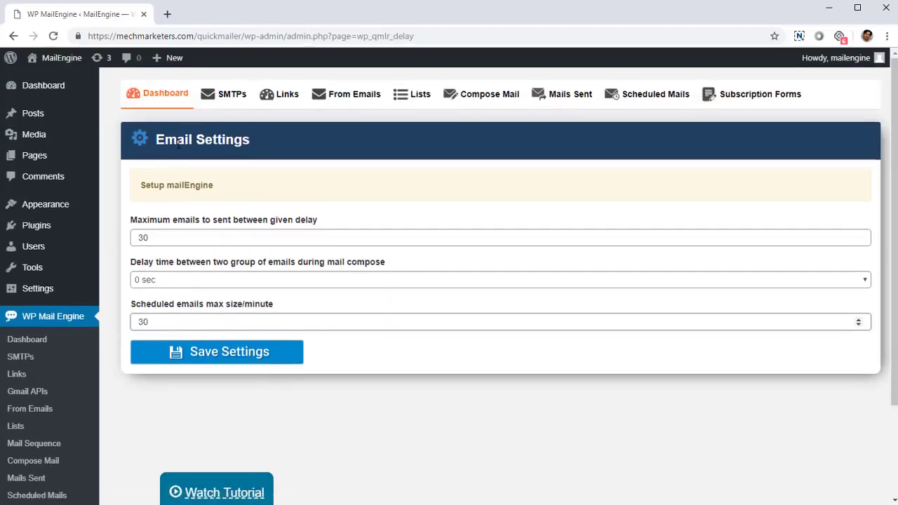
- Open the plugin's Error Log page
scroll(163, 384, down, 2)
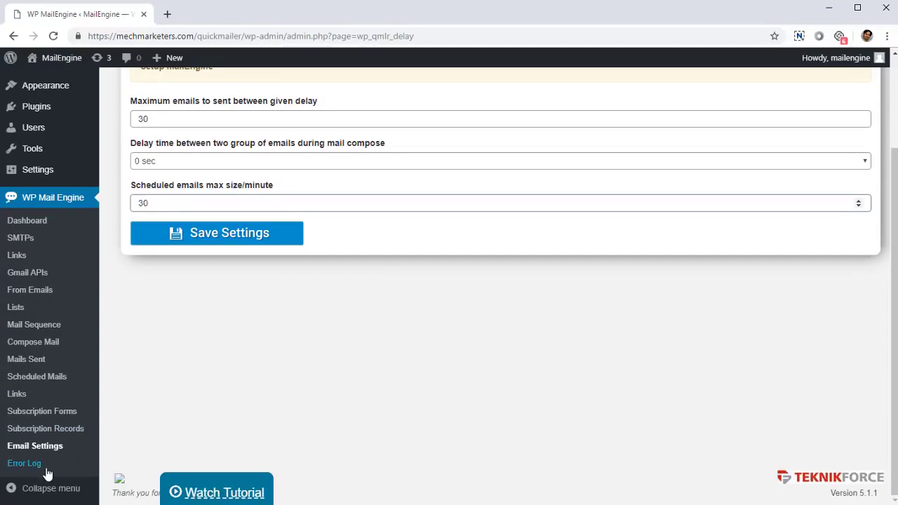
click(22, 464)
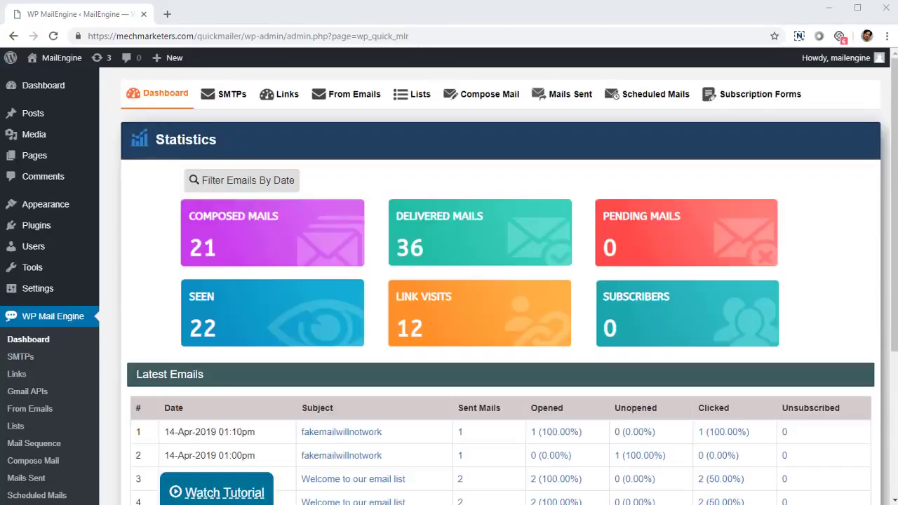
- Review the mail statistics and the Latest Emails table on the plugin's Dashboard page
scroll(653, 271, down, 3)
scroll(652, 281, up, 3)
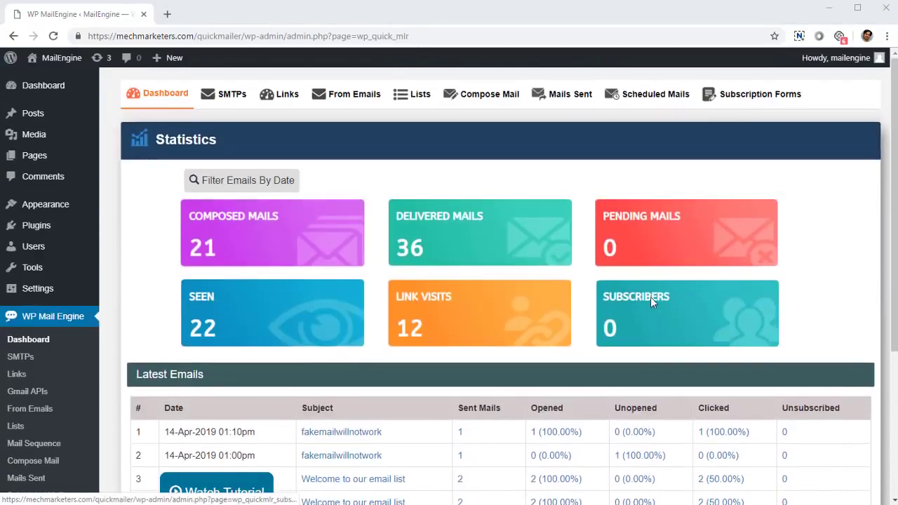